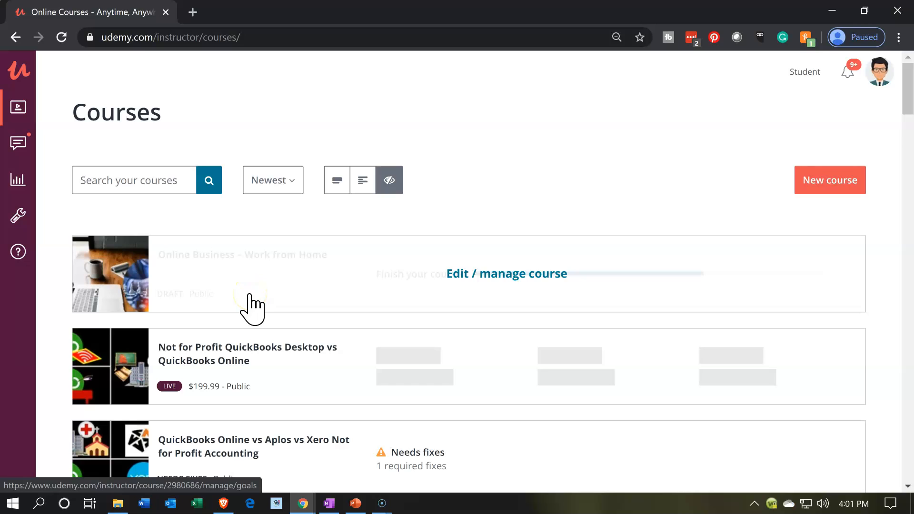
# Step: Open the Online Business – Work from Home draft course and look over the questions on its Target your students page
pyautogui.click(227, 281)
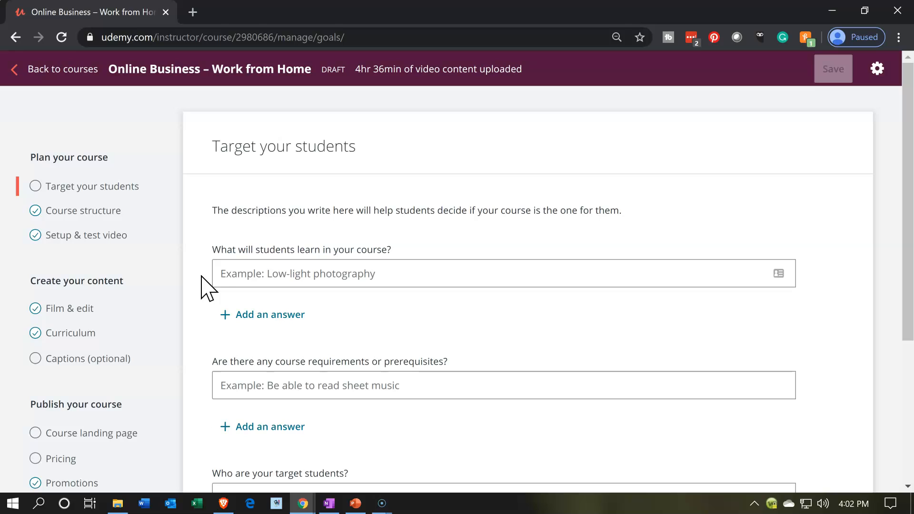
pyautogui.click(183, 361)
pyautogui.scroll(-2, 190, 374)
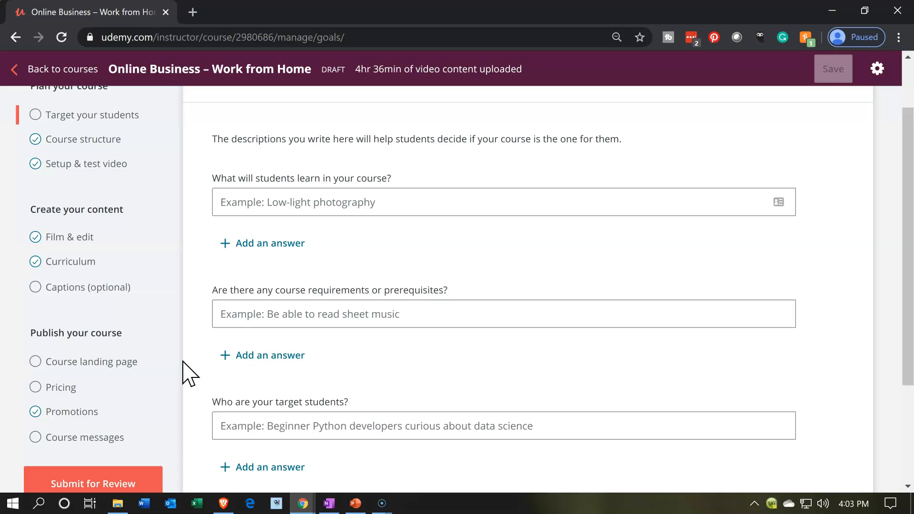
pyautogui.scroll(-2, 183, 362)
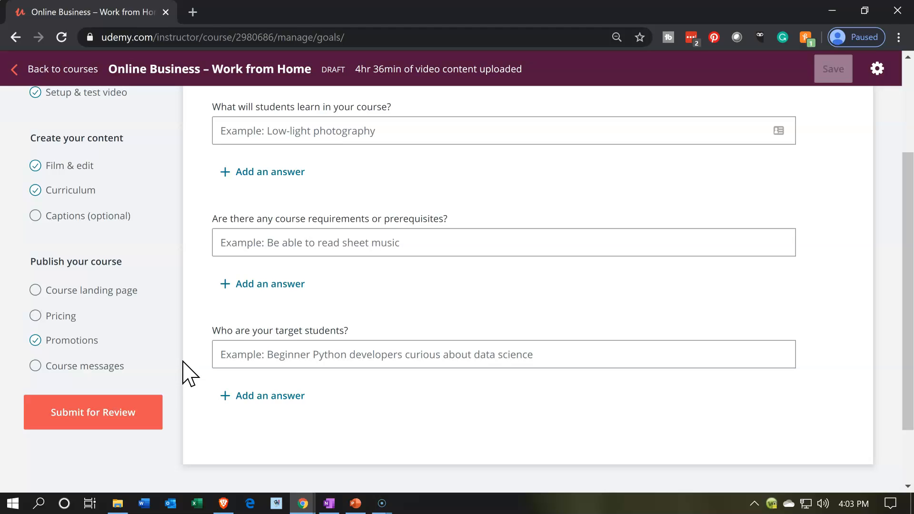
pyautogui.scroll(2, 189, 374)
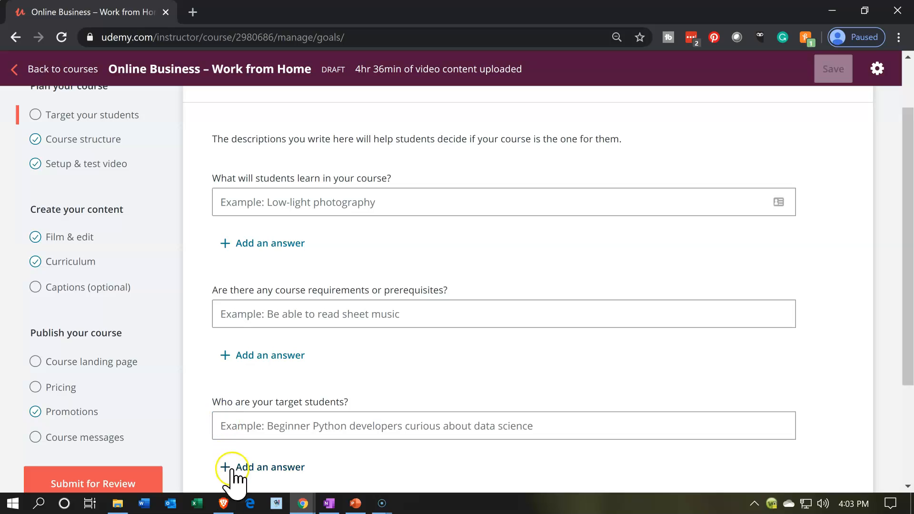
# Step: Switch to the separate window with the Courses list and open the Curriculum of the Online Business – Work from Home course there
pyautogui.click(305, 499)
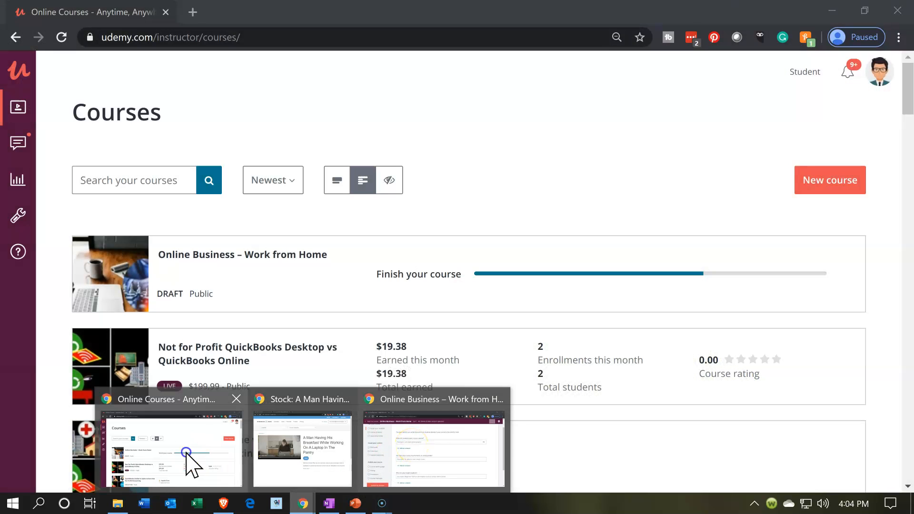
pyautogui.click(186, 476)
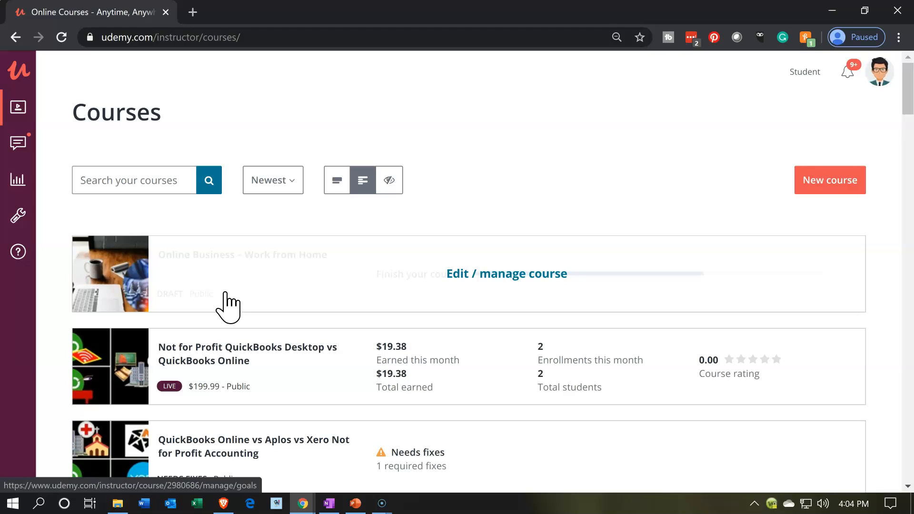
pyautogui.click(229, 273)
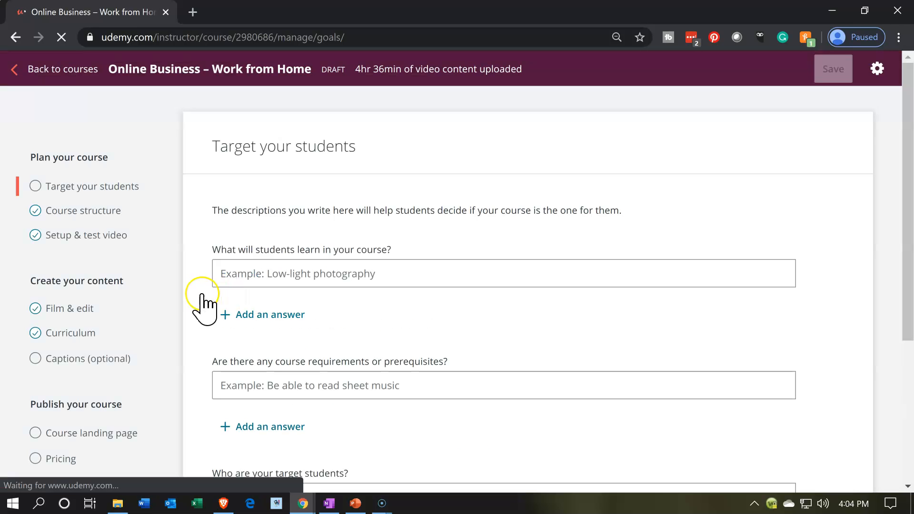
pyautogui.click(114, 339)
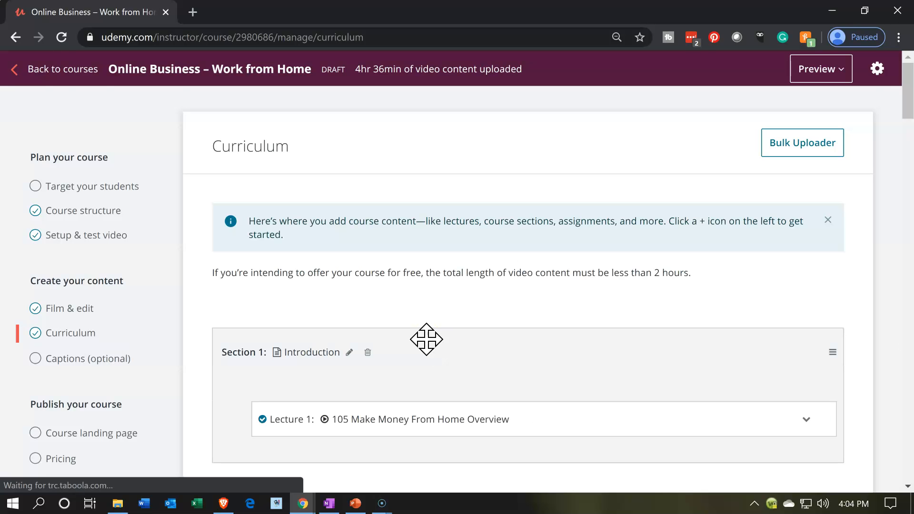
pyautogui.scroll(-1, 502, 299)
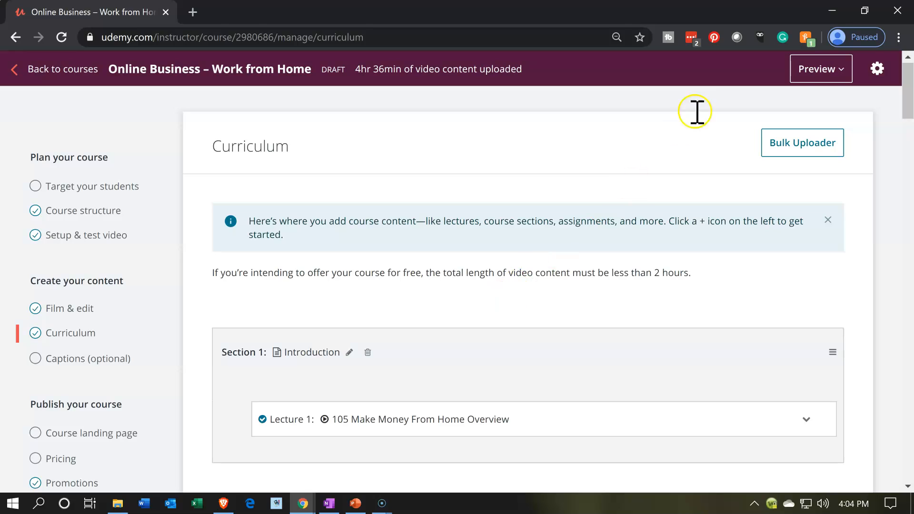
# Step: Preview the course as an instructor
pyautogui.click(825, 77)
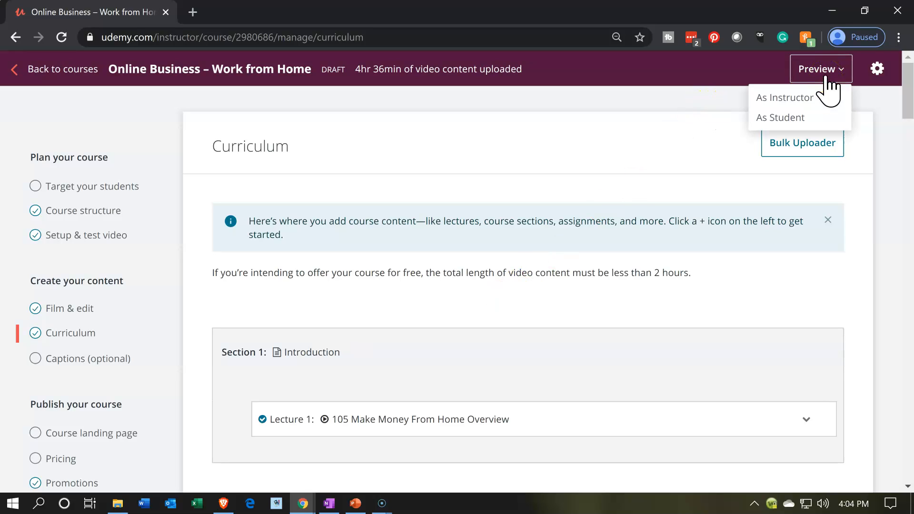
pyautogui.click(815, 103)
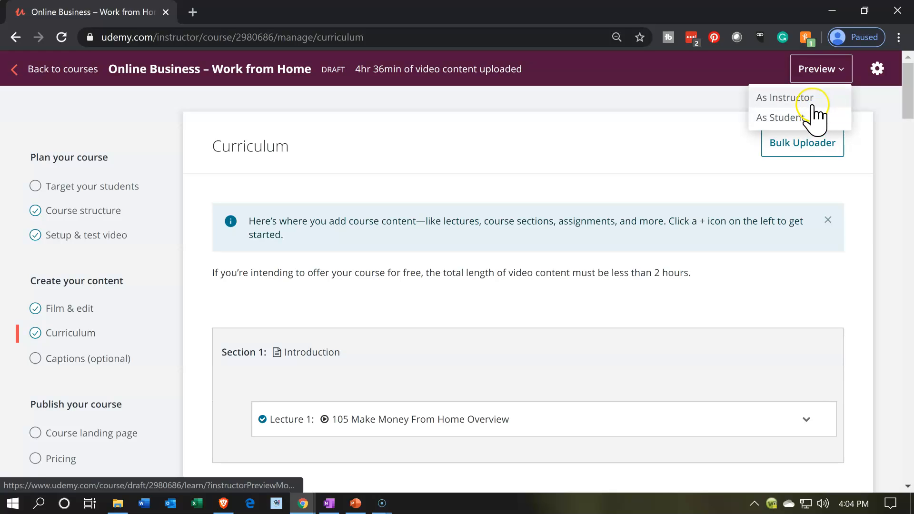
pyautogui.click(813, 105)
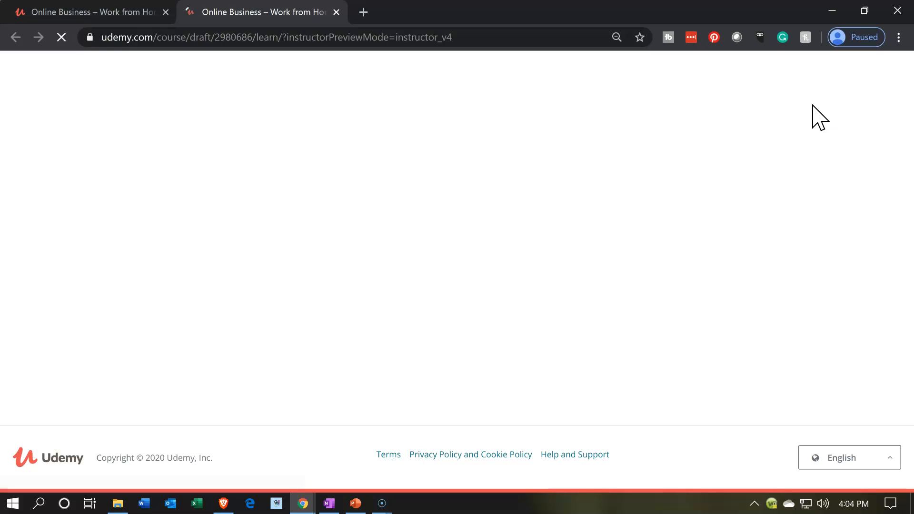
pyautogui.click(798, 99)
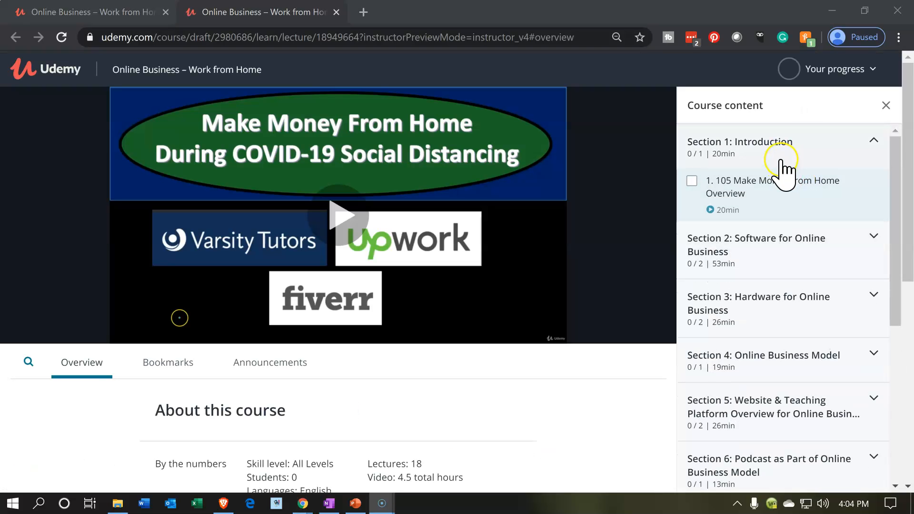
# Step: Collapse Section 1: Introduction in the preview's course content list and look through the section titles
pyautogui.click(783, 148)
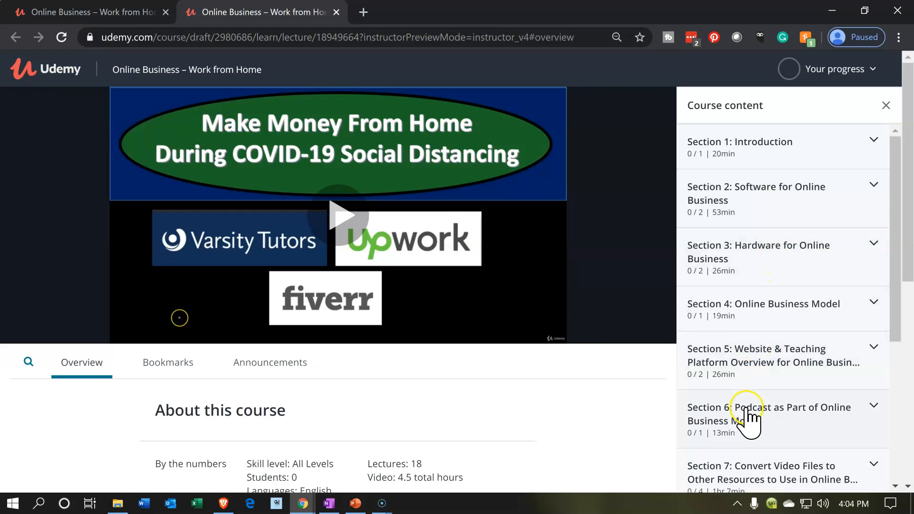
pyautogui.scroll(-3, 748, 413)
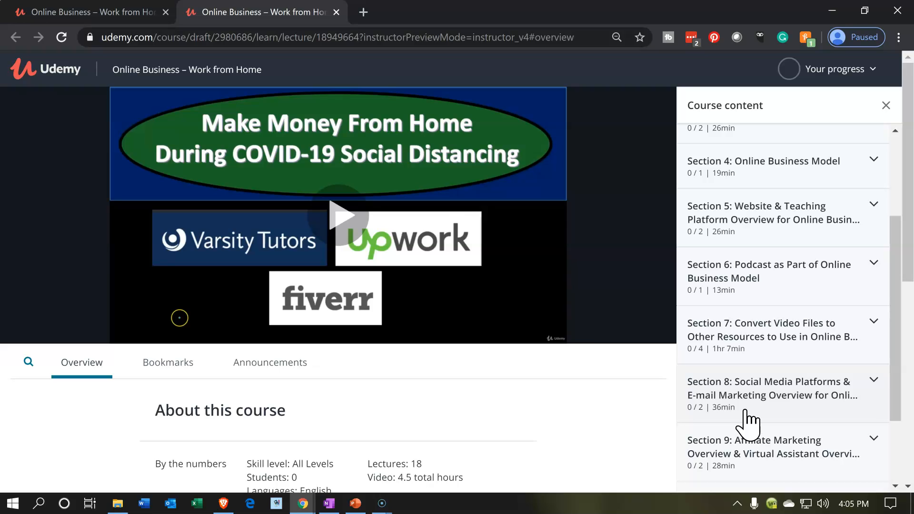
pyautogui.scroll(3, 748, 423)
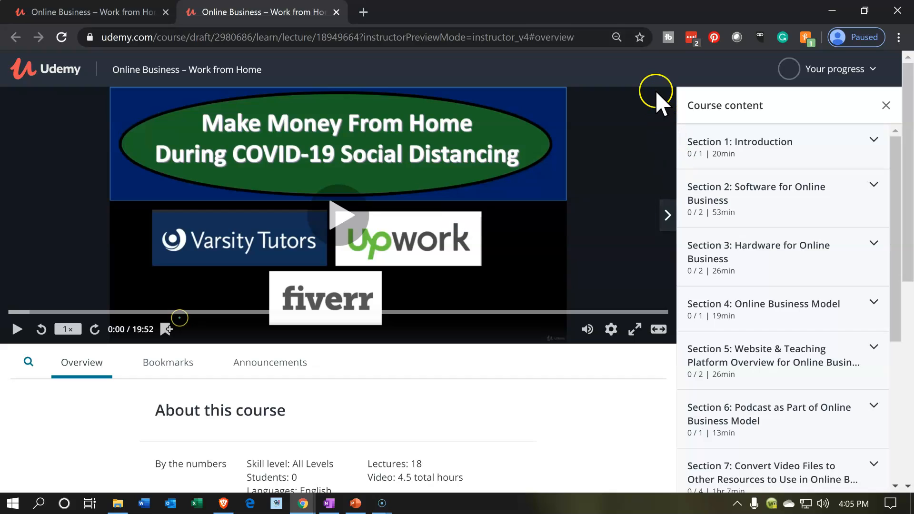
# Step: Close the course content sidebar and show the section list below the video instead, with Section 1 collapsed
pyautogui.click(886, 105)
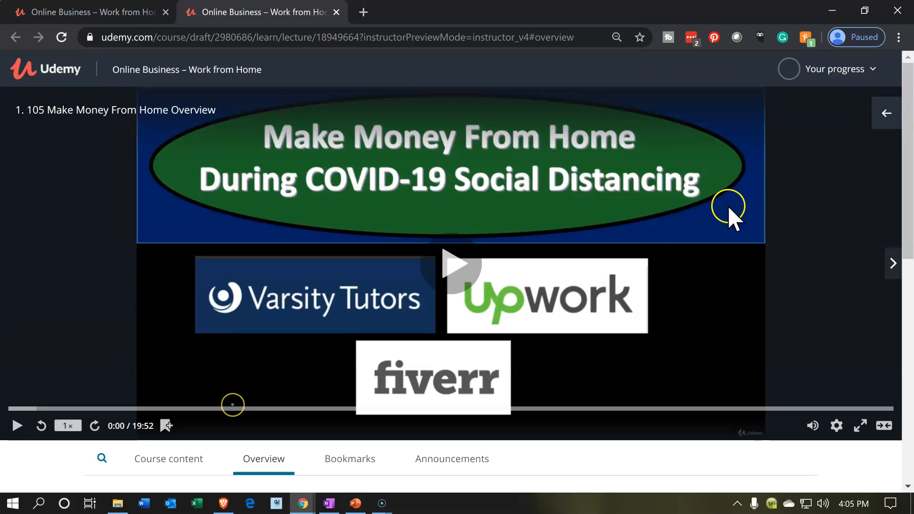
pyautogui.scroll(-6, 745, 205)
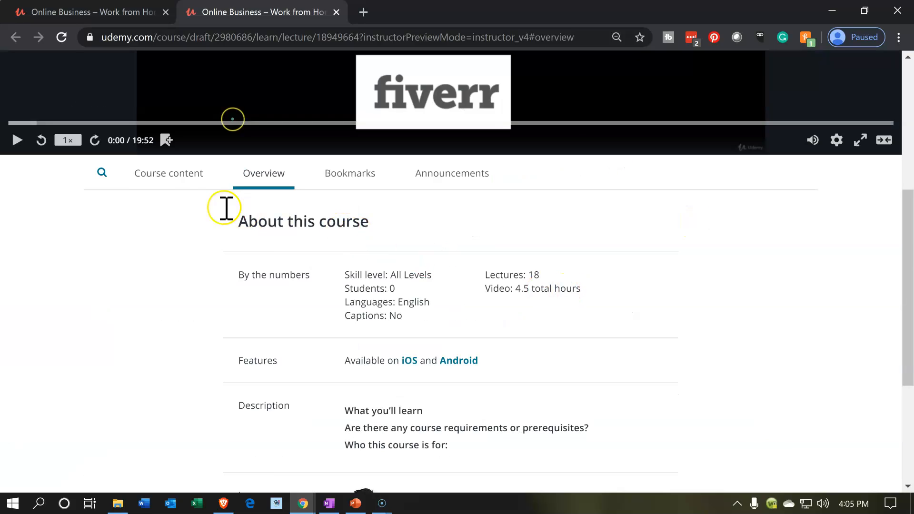
pyautogui.click(182, 196)
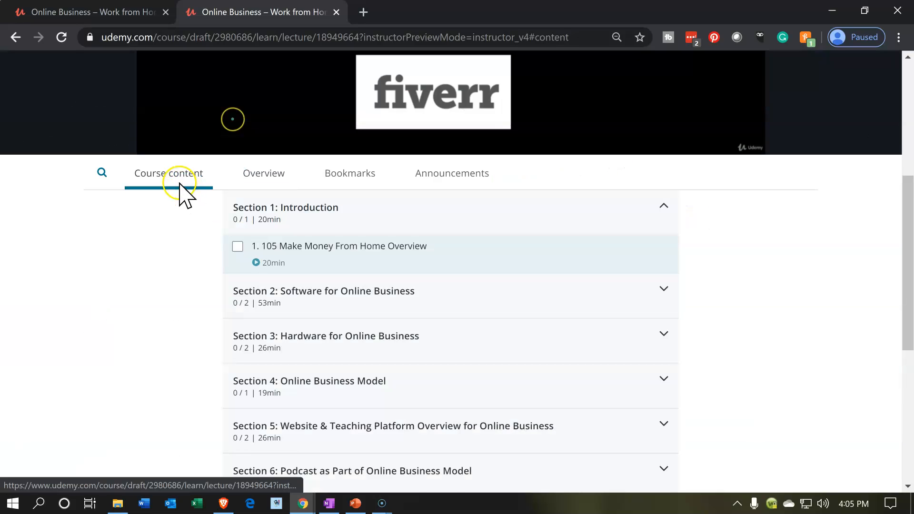
pyautogui.scroll(-3, 175, 248)
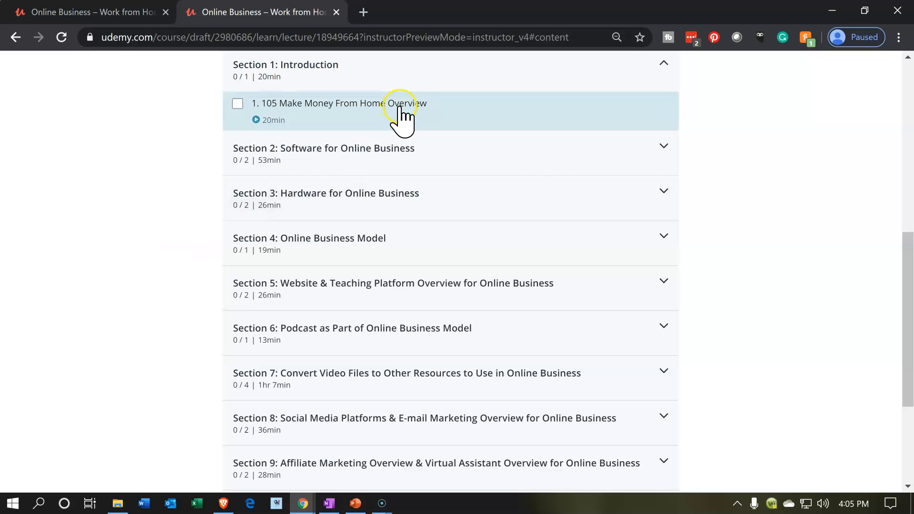
pyautogui.click(335, 77)
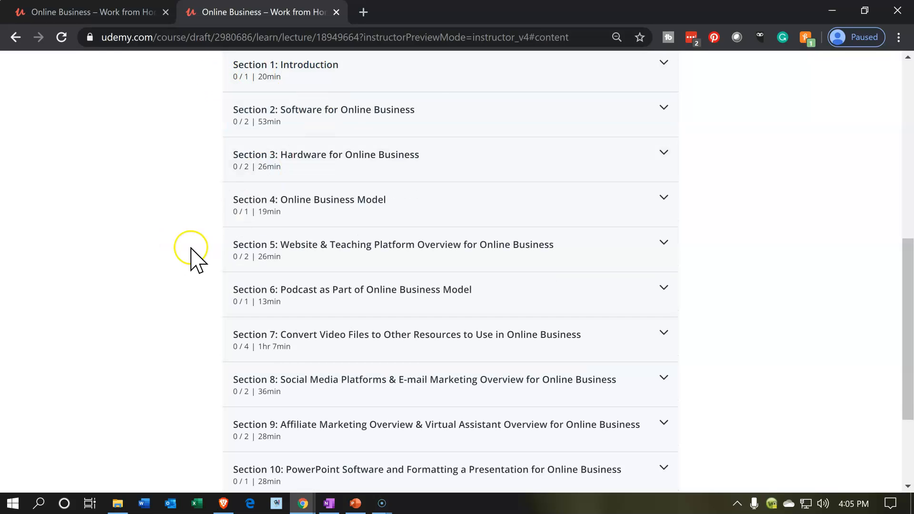
# Step: Arrange the course preview and the Target your students window side by side, with the preview's first sections in view
pyautogui.moveTo(435, 12); pyautogui.dragTo(911, 218)
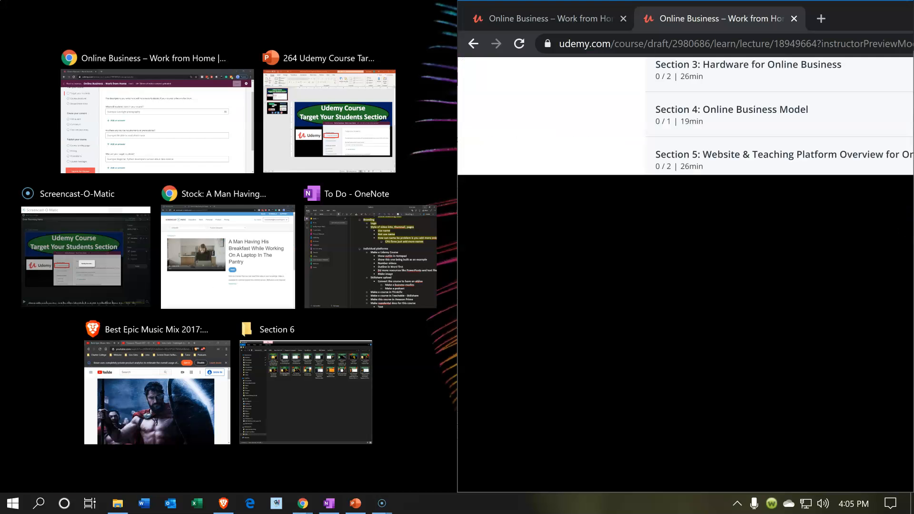
pyautogui.click(176, 135)
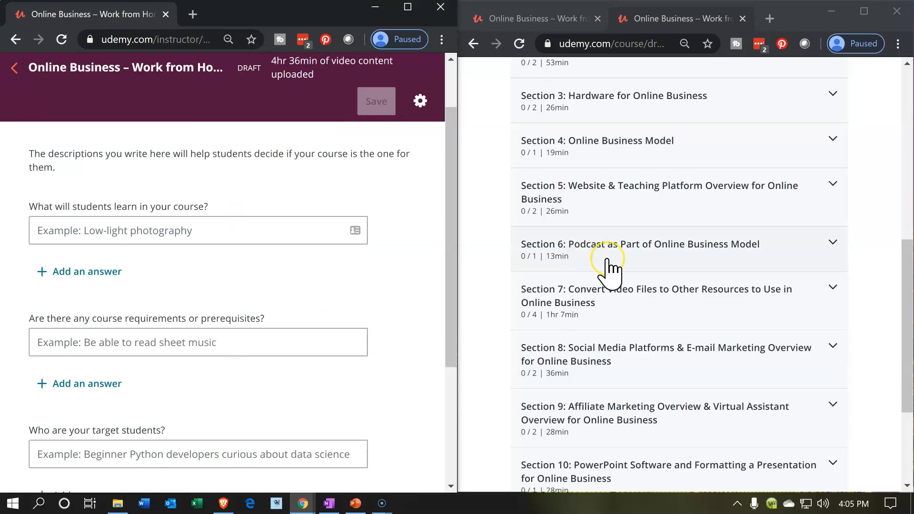
pyautogui.scroll(3, 608, 269)
pyautogui.scroll(2, 610, 272)
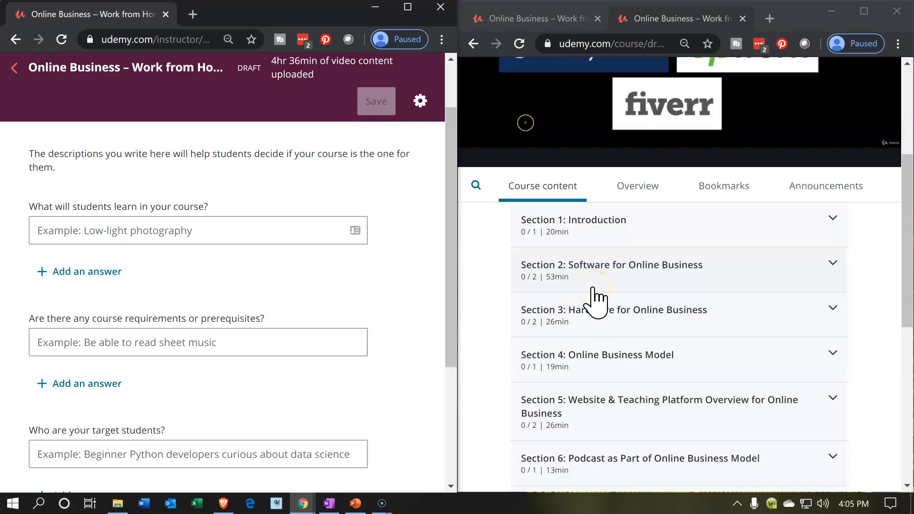
# Step: Enter "What software is required for an online business" as the first answer on what students will learn, with business spelled correctly
pyautogui.click(197, 236)
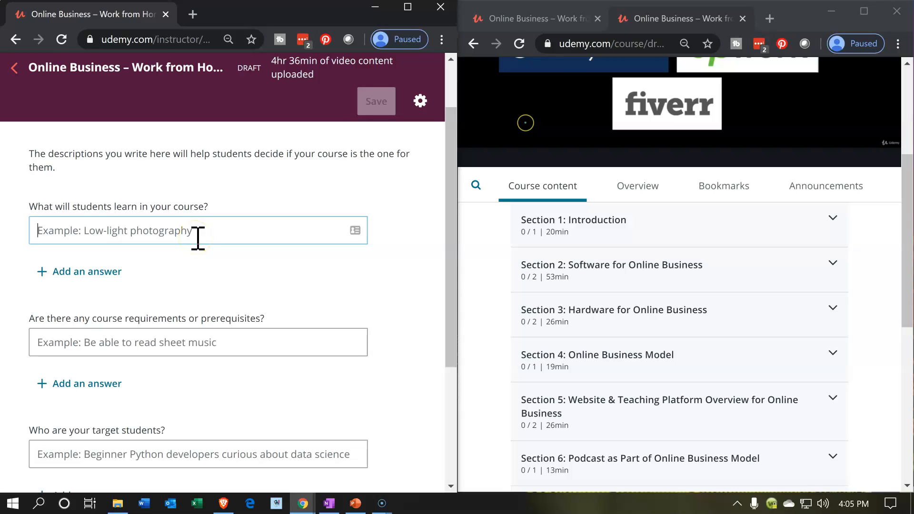
pyautogui.write('What ')
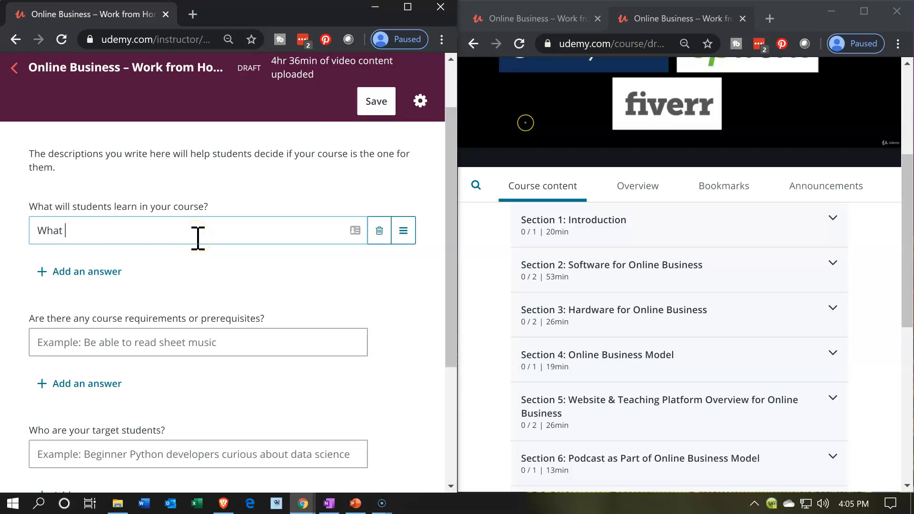
pyautogui.write('software is required fo')
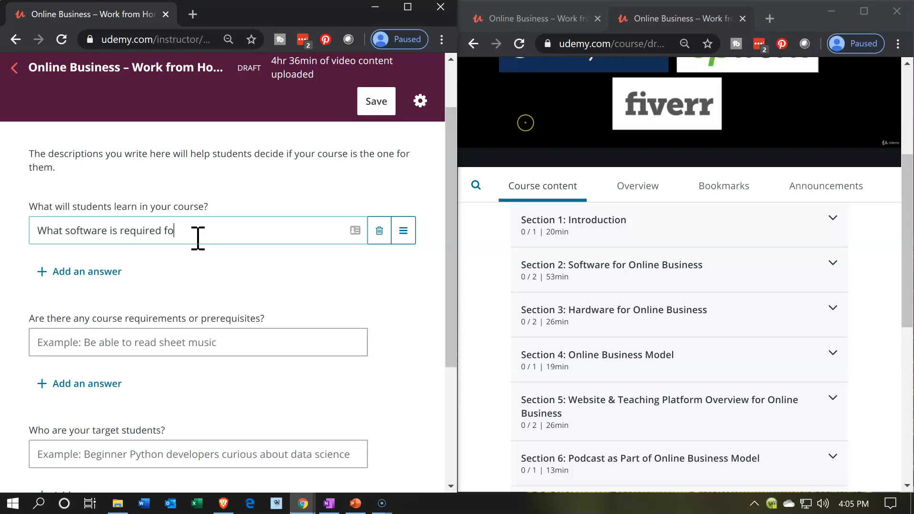
pyautogui.write('r an on')
pyautogui.press('BackSpace')
pyautogui.press('BackSpace')
pyautogui.write('an online b')
pyautogui.press('BackSpace')
pyautogui.write('uinsess')
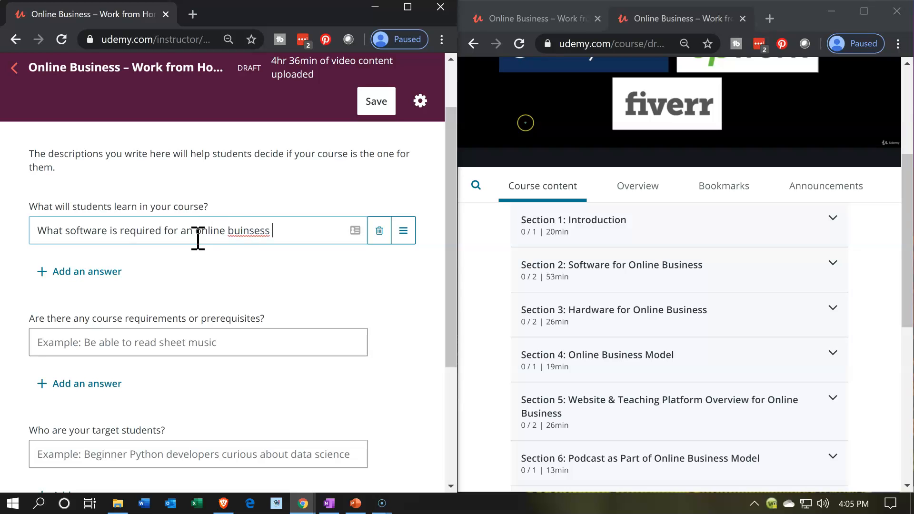
pyautogui.rightClick(237, 232)
pyautogui.click(275, 243)
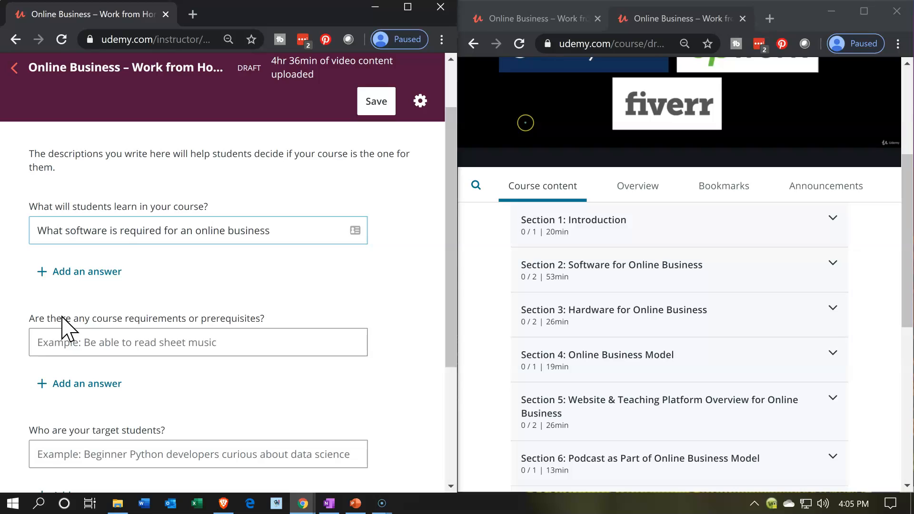
# Step: Reword the first learning answer to read "To list software that is required for an online business"
pyautogui.press('Left')
pyautogui.press('BackSpace')
pyautogui.press('BackSpace')
pyautogui.press('BackSpace')
pyautogui.press('BackSpace')
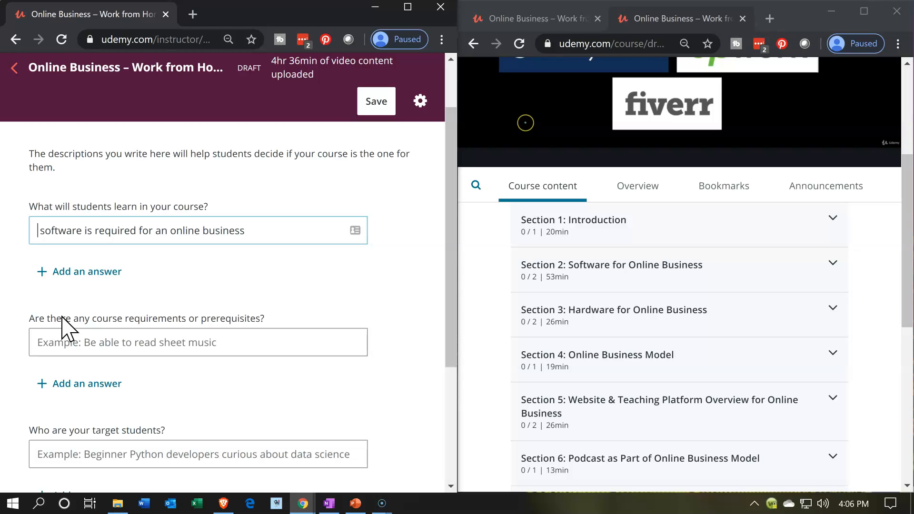
pyautogui.write('To list so')
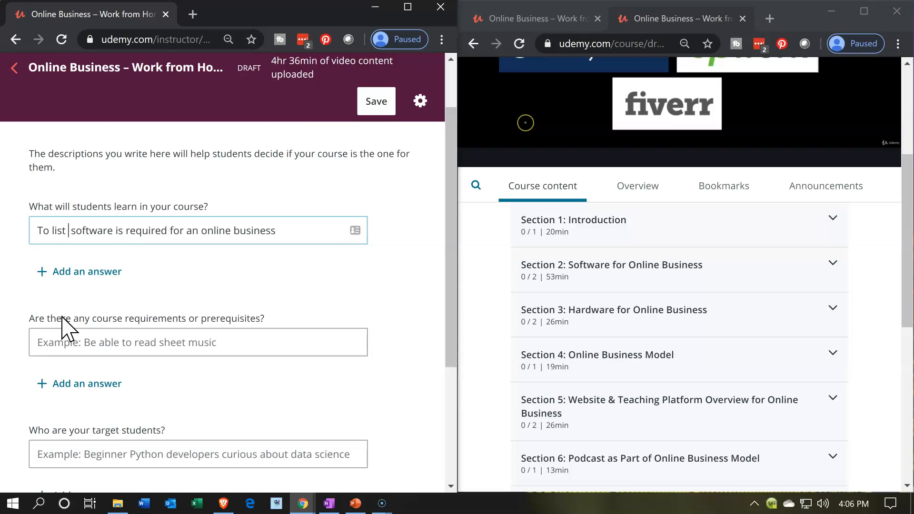
pyautogui.write('ftwr')
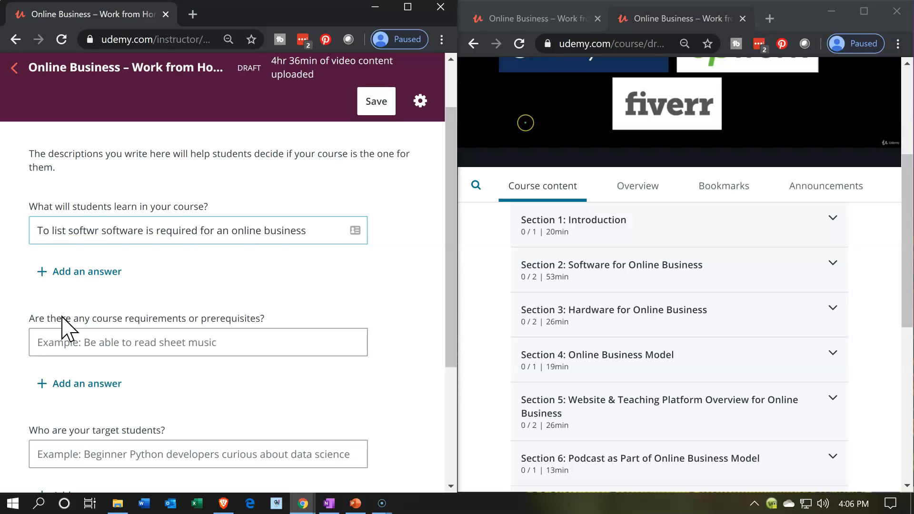
pyautogui.press('BackSpace')
pyautogui.press('BackSpace')
pyautogui.press('BackSpace')
pyautogui.write('that is')
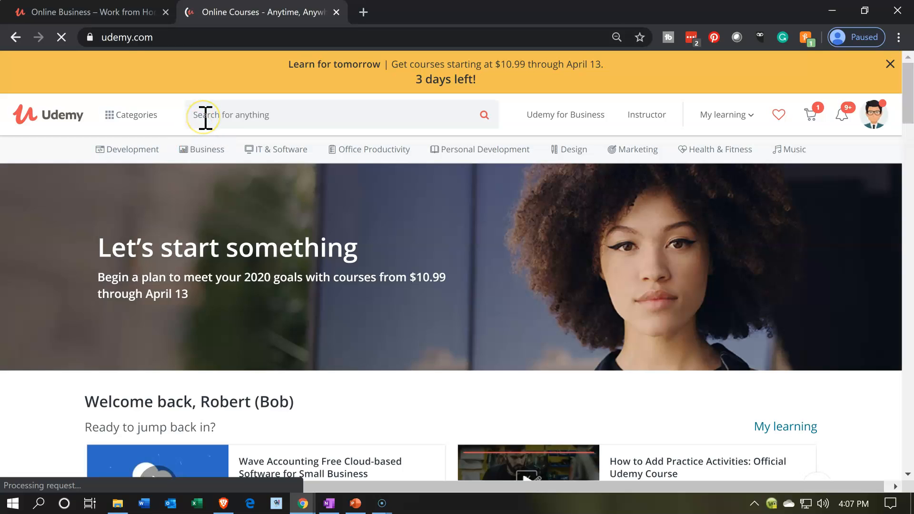
# Step: Search the Udemy course catalogue for "Managerial accounting" and look through the first course results
pyautogui.click(205, 118)
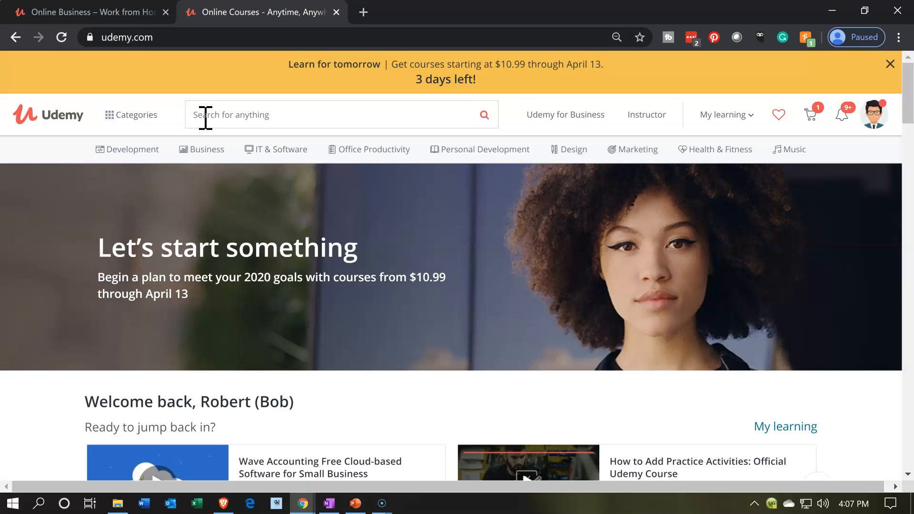
pyautogui.write('Managerial accounting')
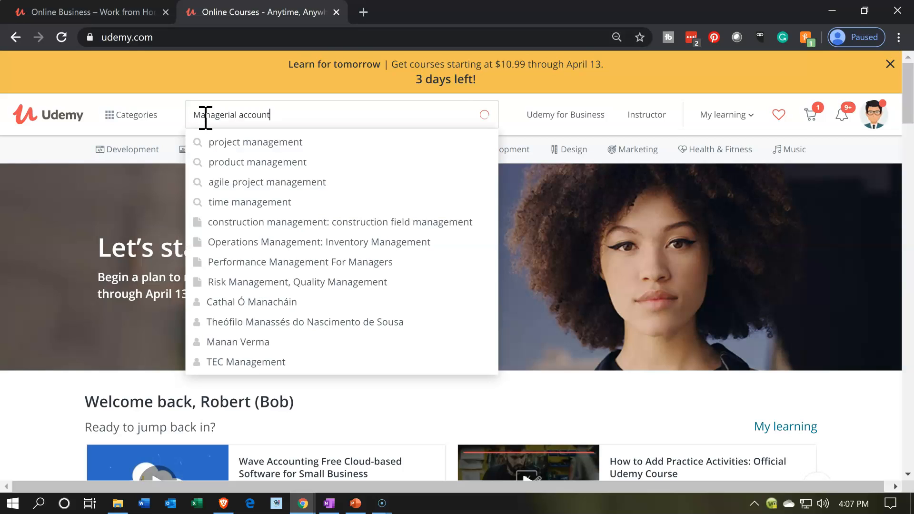
pyautogui.press('Return')
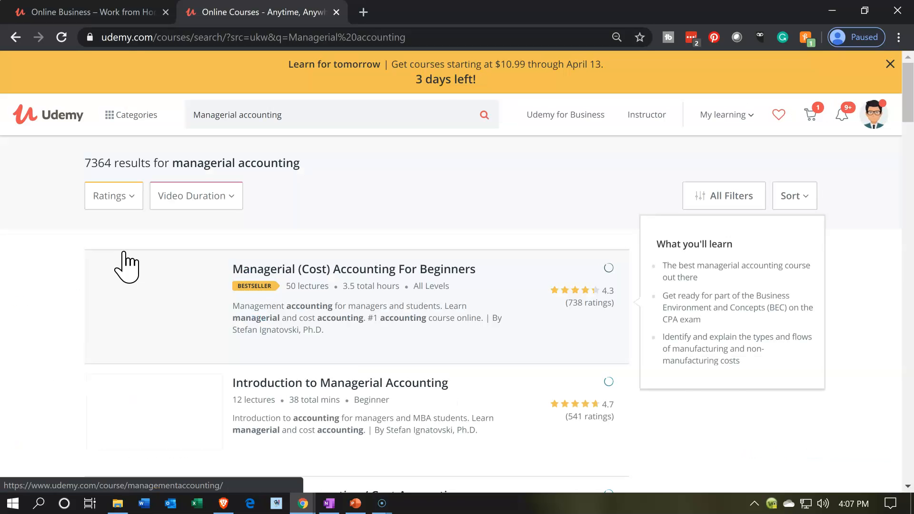
pyautogui.click(85, 277)
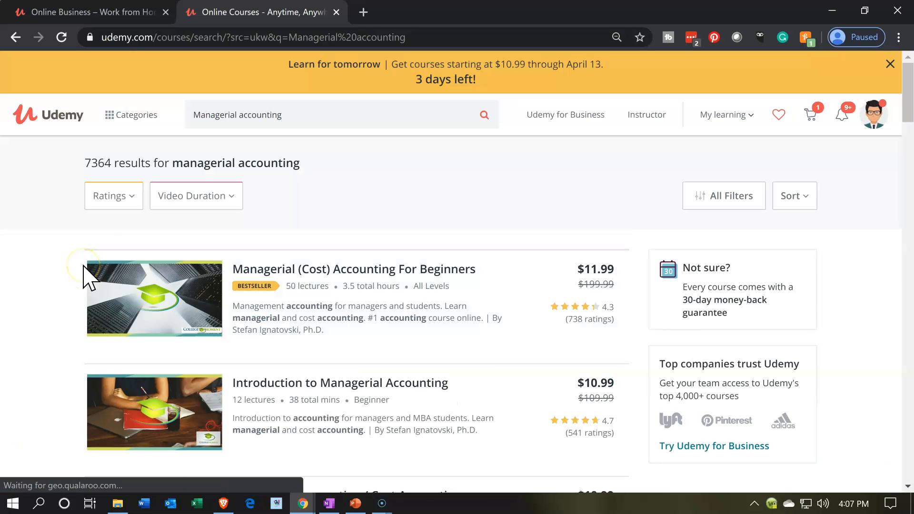
pyautogui.click(86, 310)
pyautogui.scroll(-5, 86, 310)
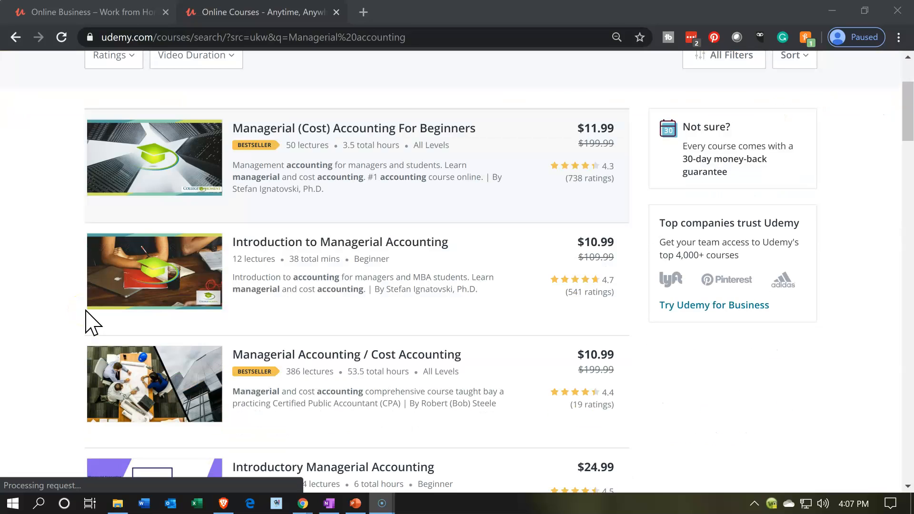
pyautogui.scroll(5, 88, 322)
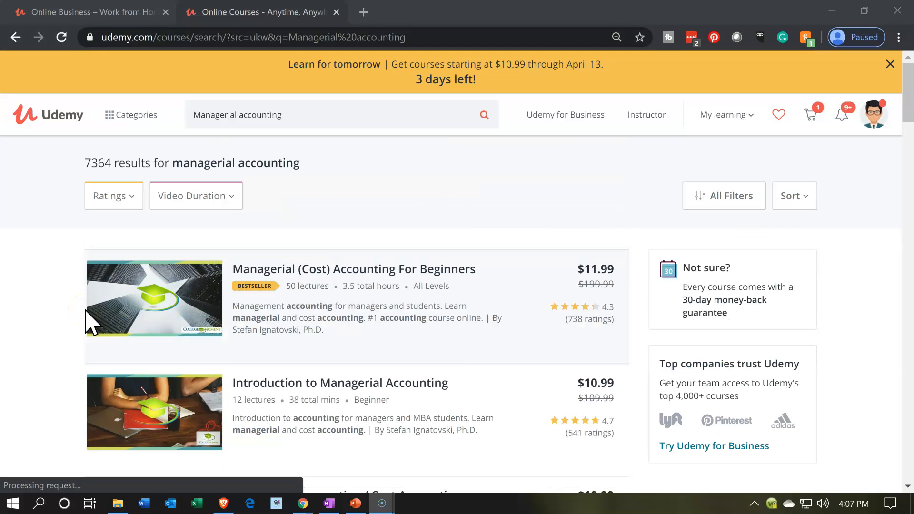
# Step: Open the Managerial (Cost) Accounting For Beginners course and examine its What you'll learn list
pyautogui.moveTo(261, 312)
pyautogui.click(282, 297)
pyautogui.click(204, 309)
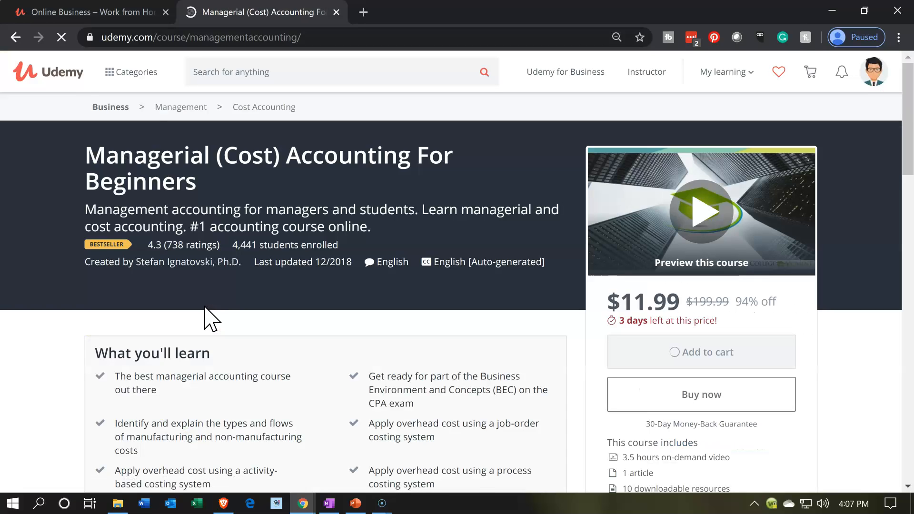
pyautogui.scroll(-1, 206, 314)
pyautogui.scroll(-2, 206, 306)
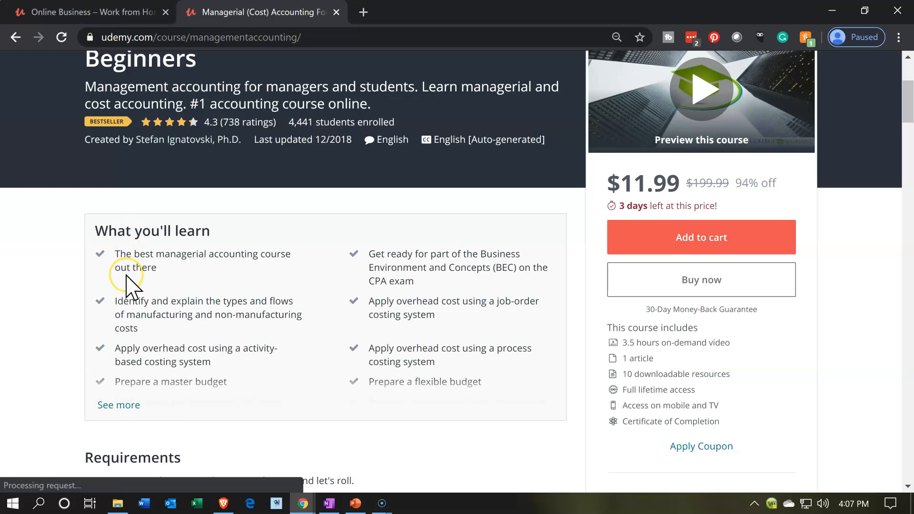
# Step: Return to the Target your students page and correct the first learning answer to "To list software that is required for an online business"
pyautogui.click(87, 10)
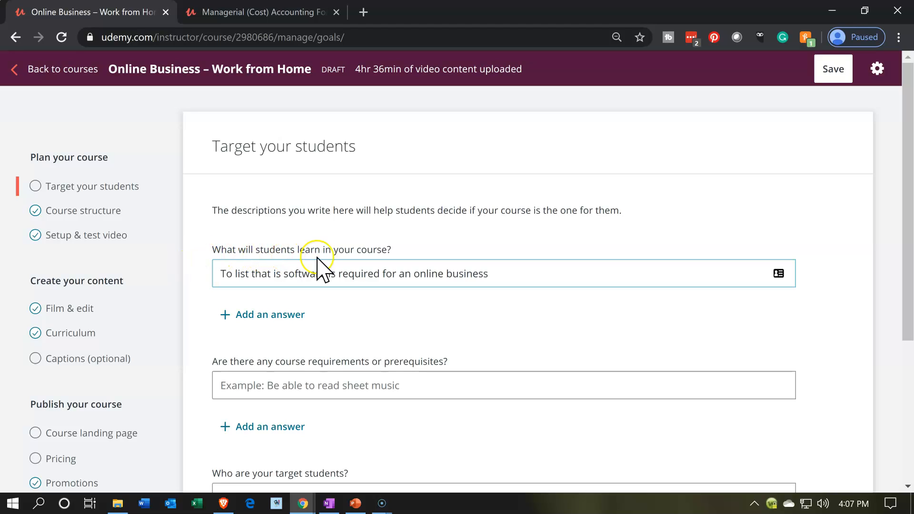
pyautogui.click(383, 245)
pyautogui.click(284, 304)
pyautogui.press('BackSpace')
pyautogui.press('BackSpace')
pyautogui.press('BackSpace')
pyautogui.press('BackSpace')
pyautogui.press('BackSpace')
pyautogui.press('BackSpace')
pyautogui.press('BackSpace')
pyautogui.press('BackSpace')
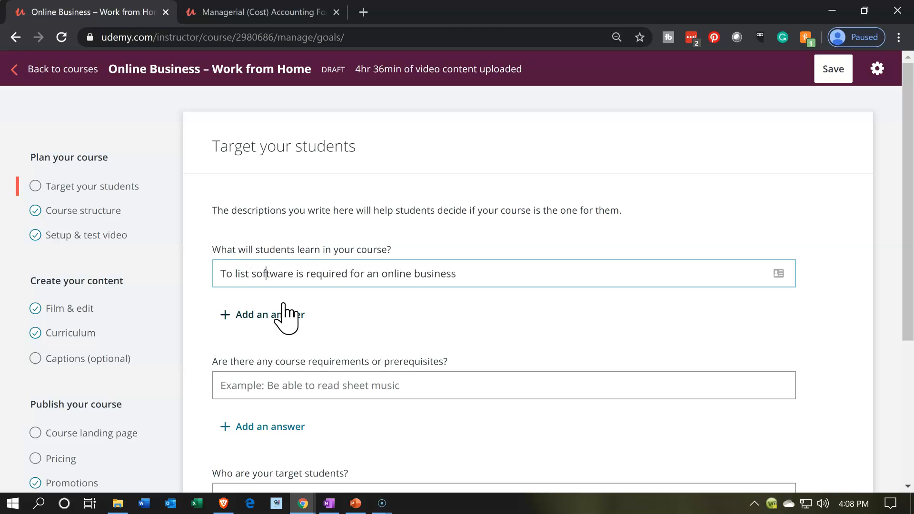
pyautogui.press('Right')
pyautogui.write('that')
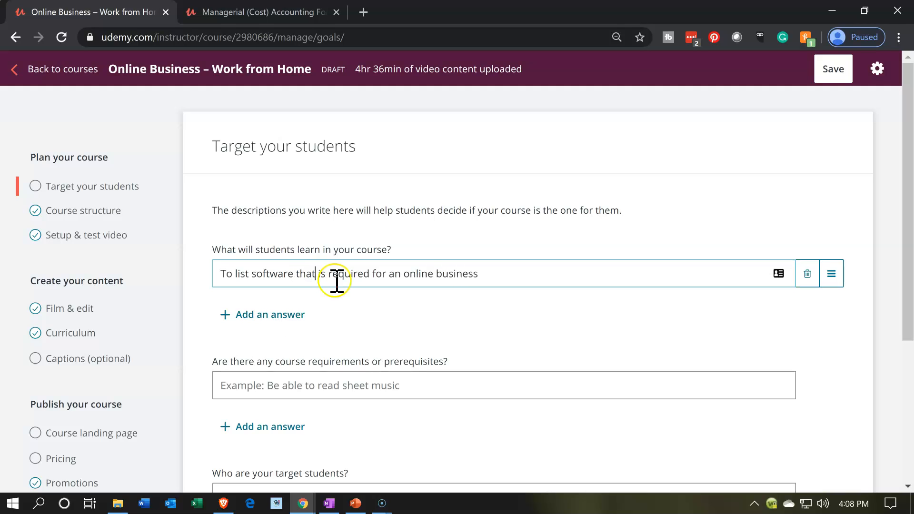
# Step: Place the course preview beside the Target your students window, with the preview's section list in view from Section 1
pyautogui.moveTo(300, 503)
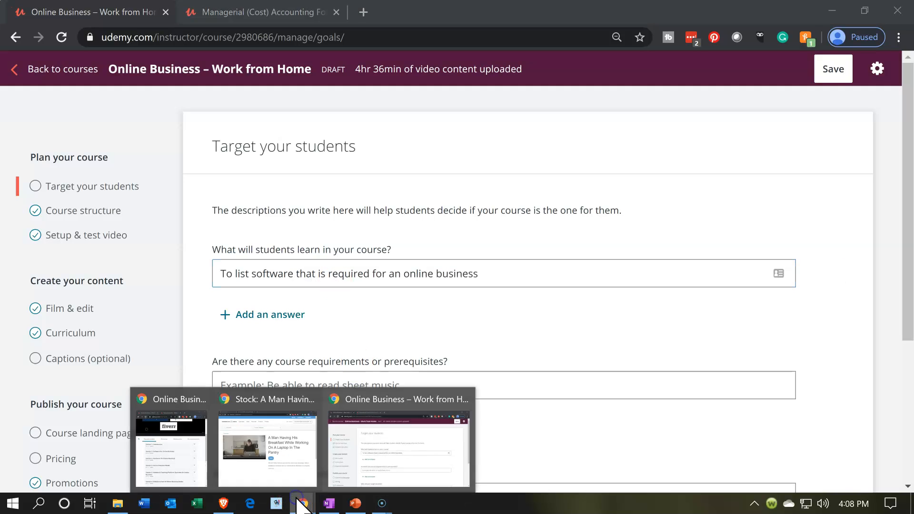
pyautogui.moveTo(138, 471)
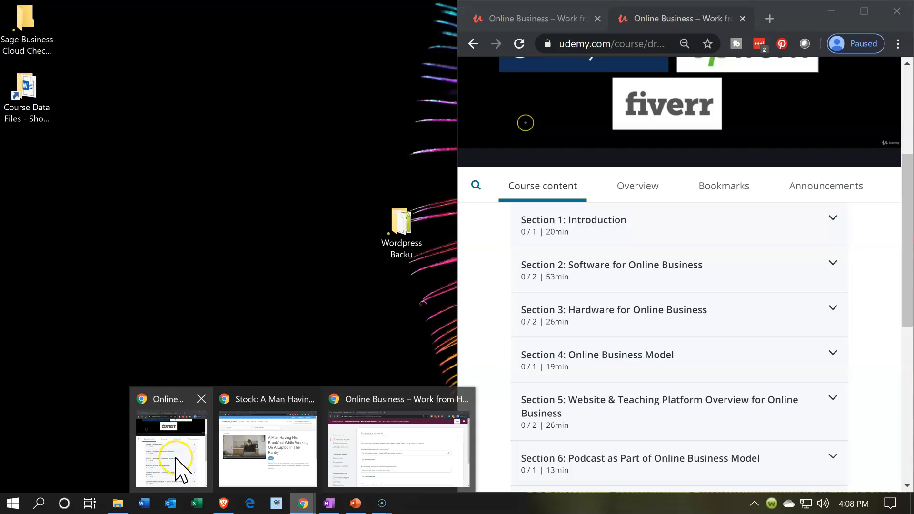
pyautogui.click(179, 465)
pyautogui.moveTo(804, 14); pyautogui.dragTo(867, 219)
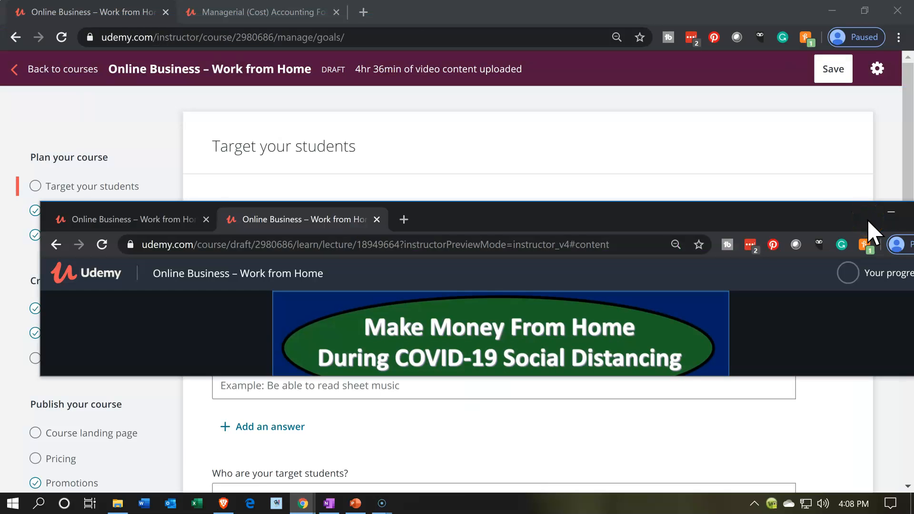
pyautogui.moveTo(742, 207); pyautogui.dragTo(912, 209)
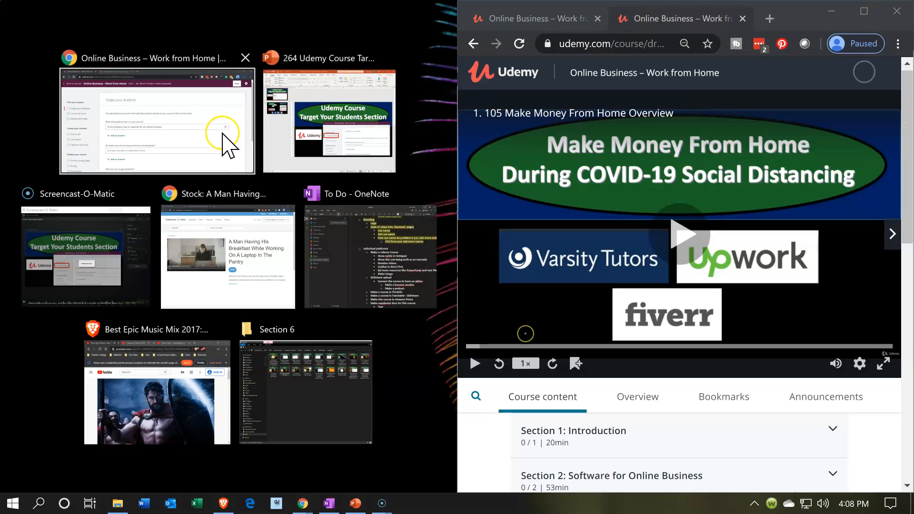
pyautogui.click(220, 133)
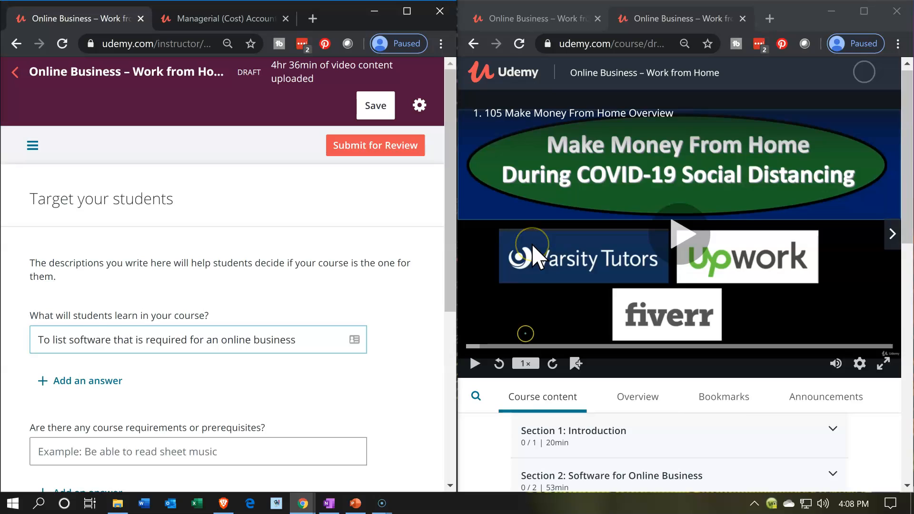
pyautogui.scroll(-4, 531, 242)
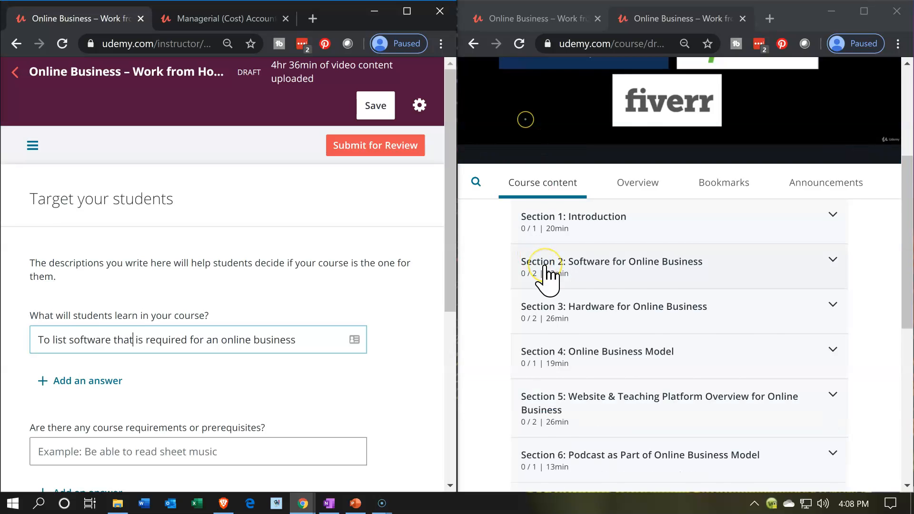
pyautogui.scroll(-1, 546, 272)
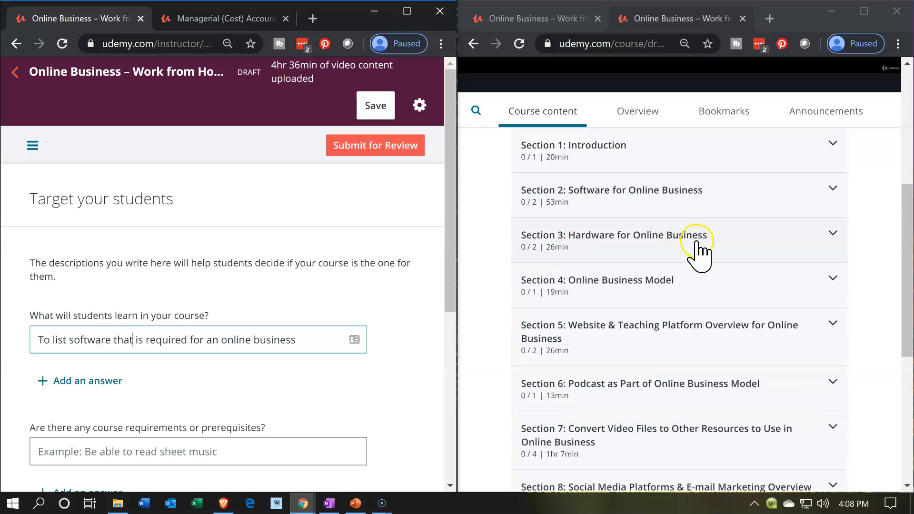
# Step: Add a second learning answer reading "List hardware requirements for online buinsess" and a blank third answer below it
pyautogui.click(98, 384)
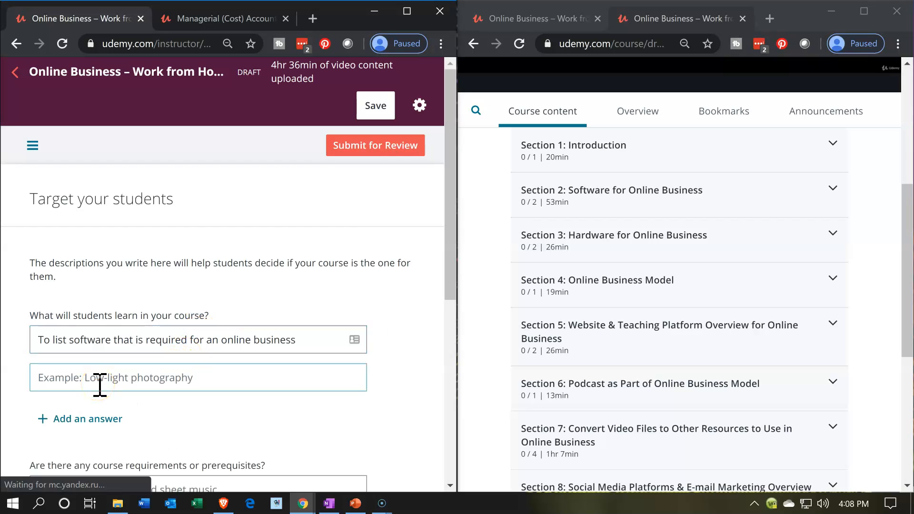
pyautogui.write('LI')
pyautogui.press('BackSpace')
pyautogui.press('BackSpace')
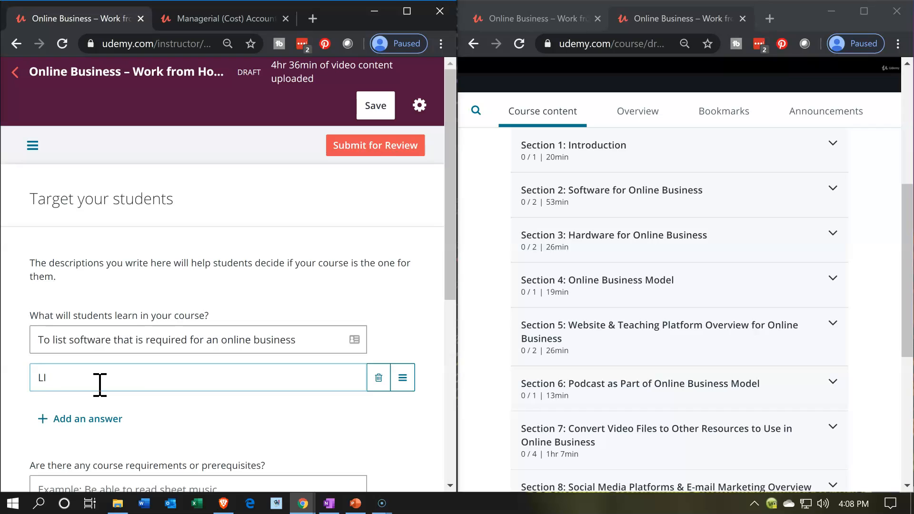
pyautogui.write('ist hardware requirements for o')
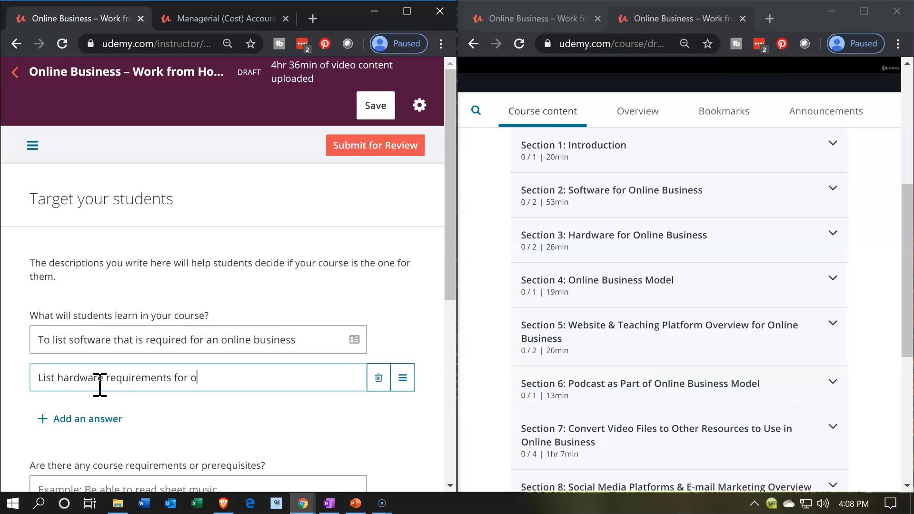
pyautogui.write('nline buinsess')
pyautogui.press('Return')
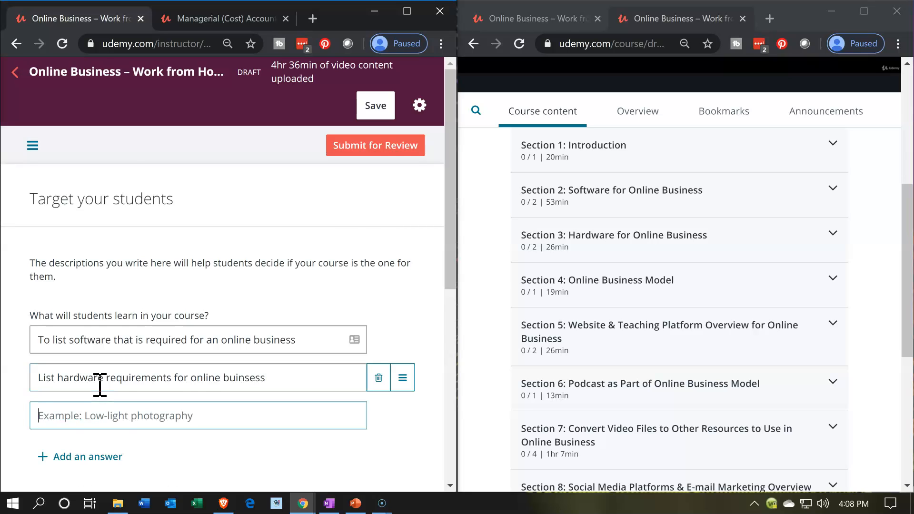
# Step: Reword the first learning answer to "How to list software that is required for an online business"
pyautogui.scroll(-2, 90, 362)
pyautogui.click(50, 235)
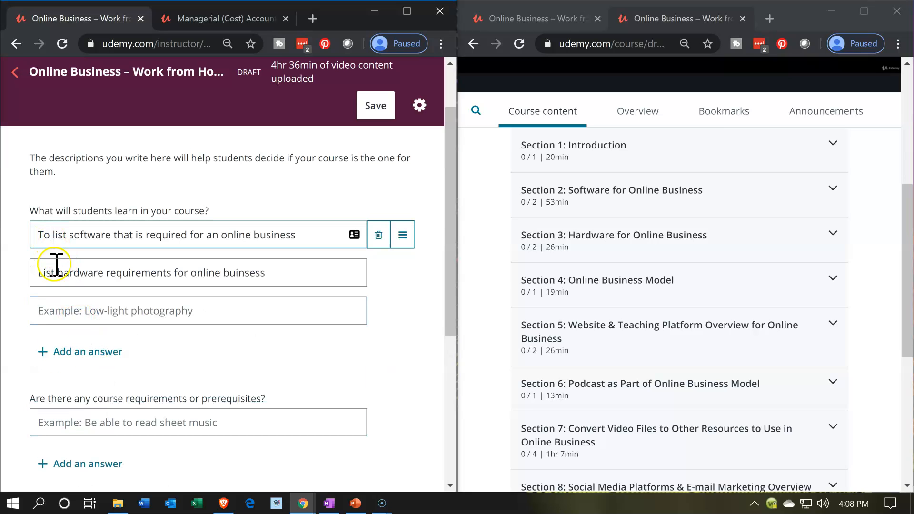
pyautogui.press('Right')
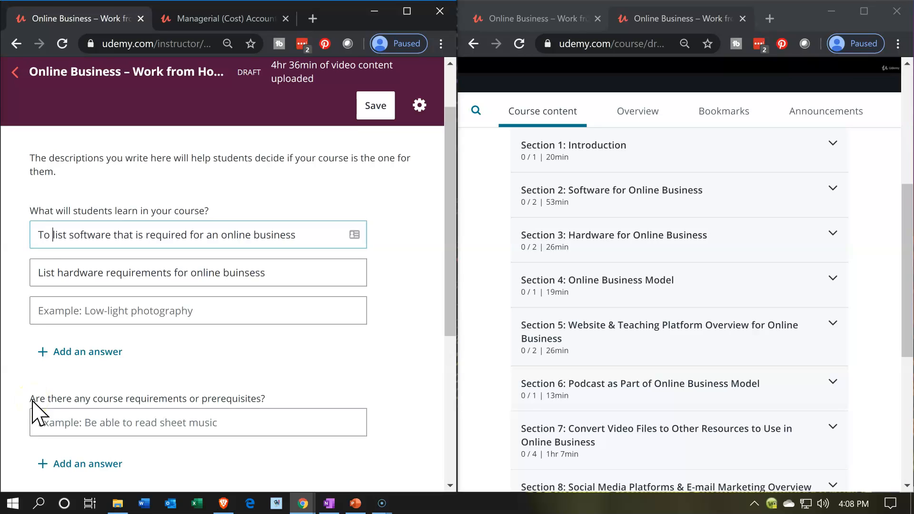
pyautogui.click(35, 234)
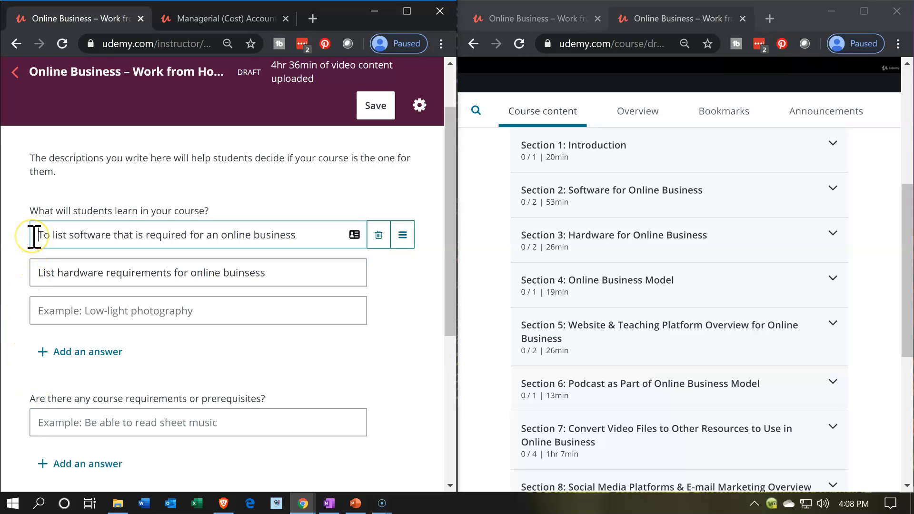
pyautogui.write('How')
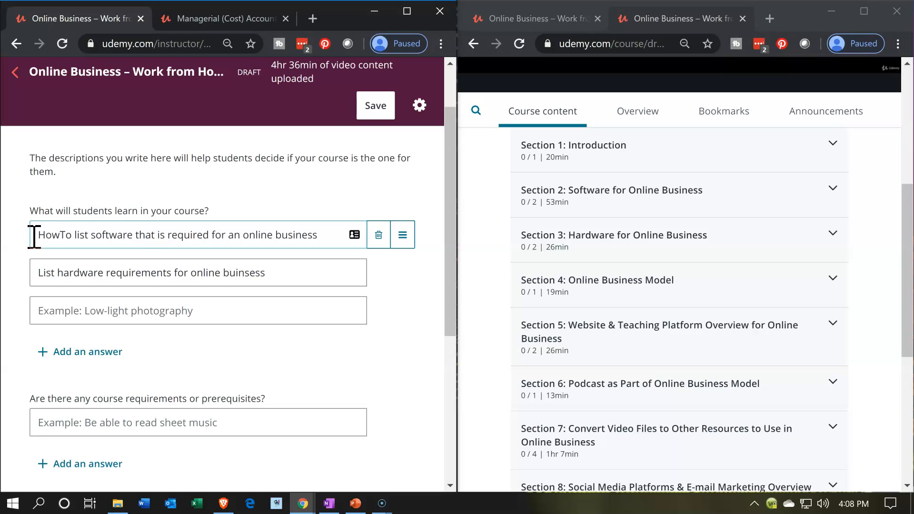
pyautogui.press('BackSpace')
pyautogui.write('t')
# Step: Reword the second learning answer to "How to list hardware requirements for online business", with the spelling of business corrected
pyautogui.click(34, 259)
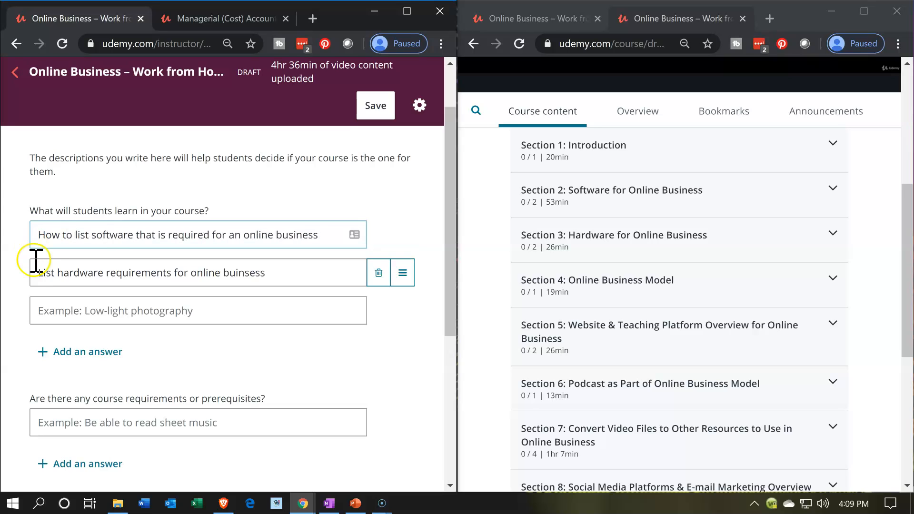
pyautogui.click(42, 247)
pyautogui.write('How to')
pyautogui.press('Delete')
pyautogui.write('l')
pyautogui.rightClick(289, 270)
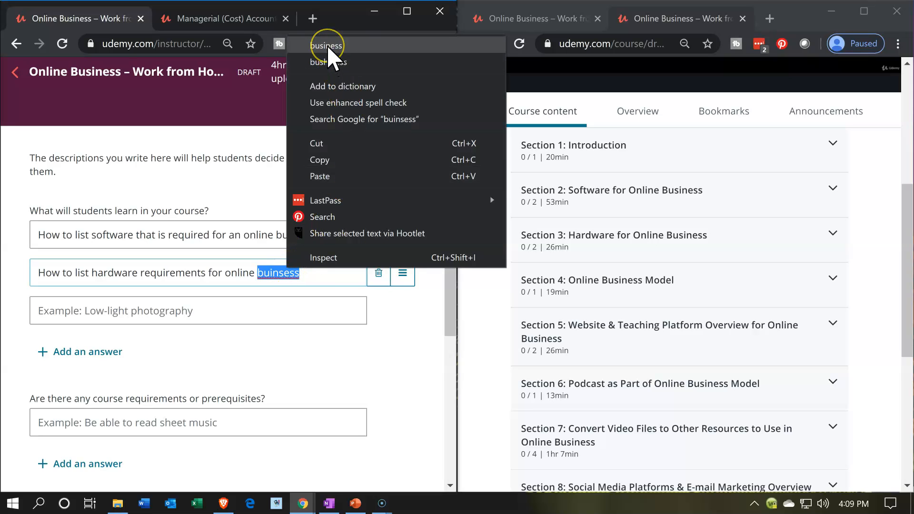
pyautogui.click(328, 46)
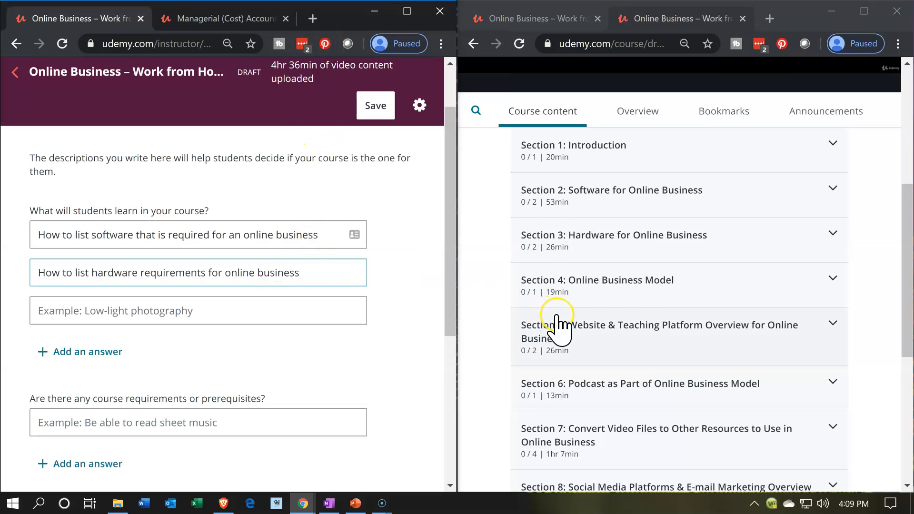
# Step: Fill in the third learning answer with "How to create an online business model", with business spelled correctly
pyautogui.scroll(-3, 554, 325)
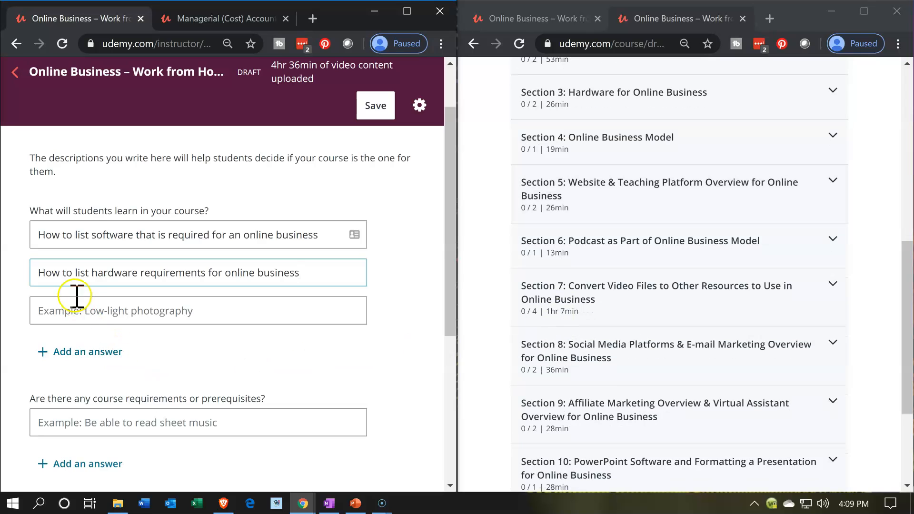
pyautogui.click(63, 314)
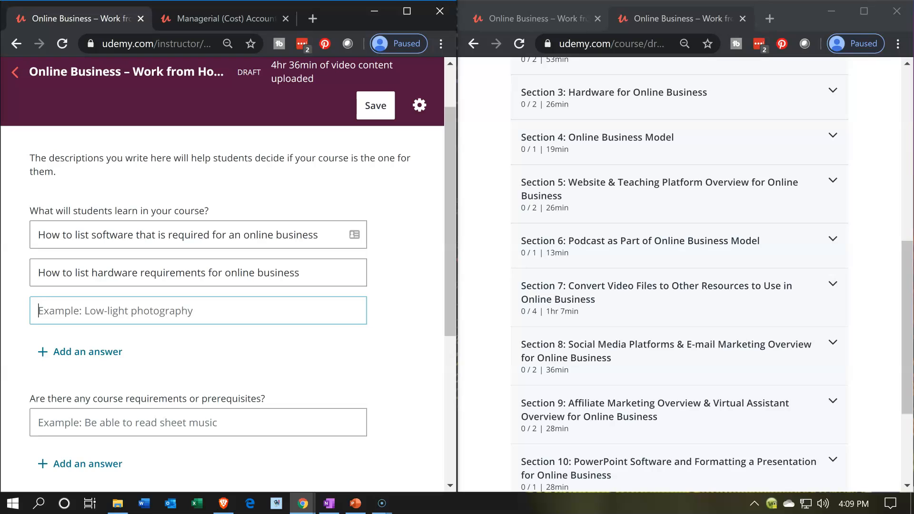
pyautogui.write('How to cr')
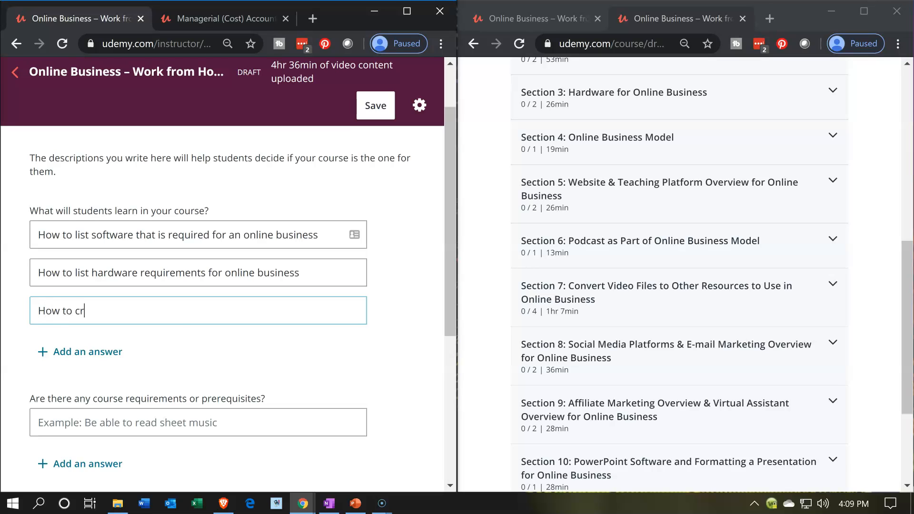
pyautogui.write('eate an online buins')
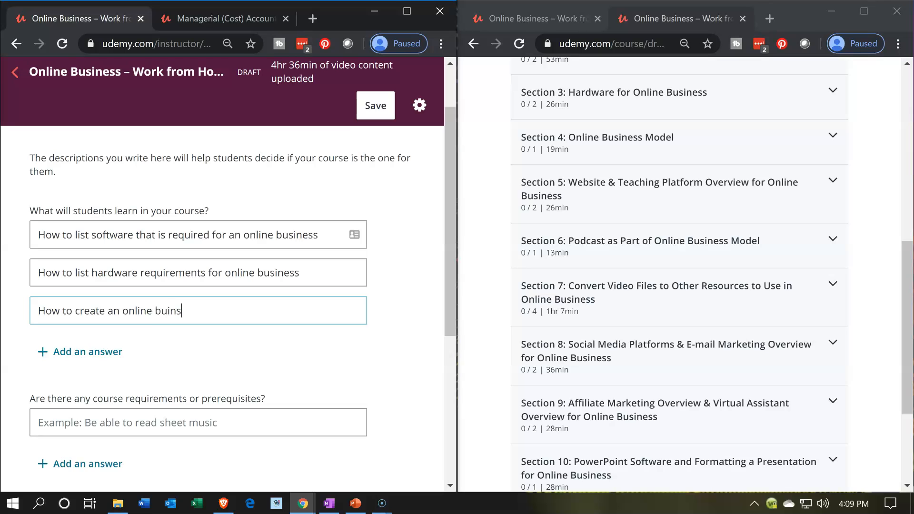
pyautogui.write('ess model')
pyautogui.doubleClick(165, 317)
pyautogui.rightClick(167, 319)
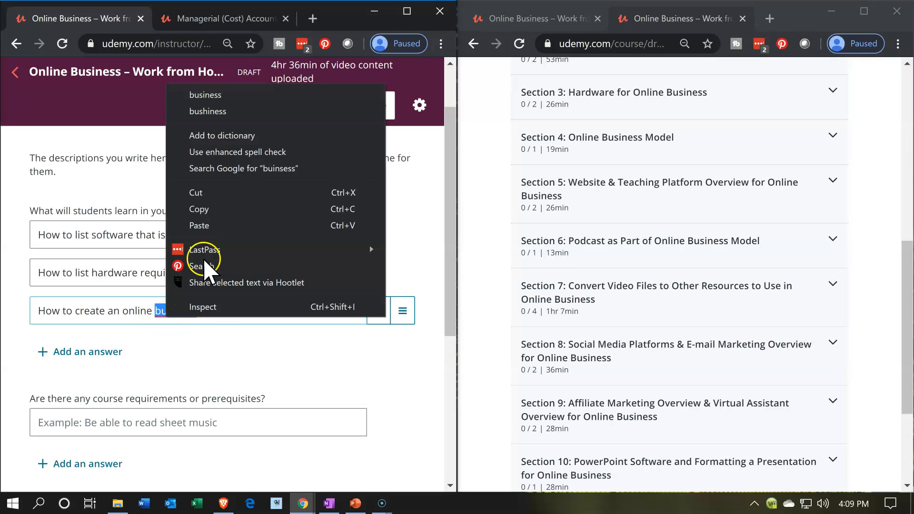
pyautogui.click(206, 94)
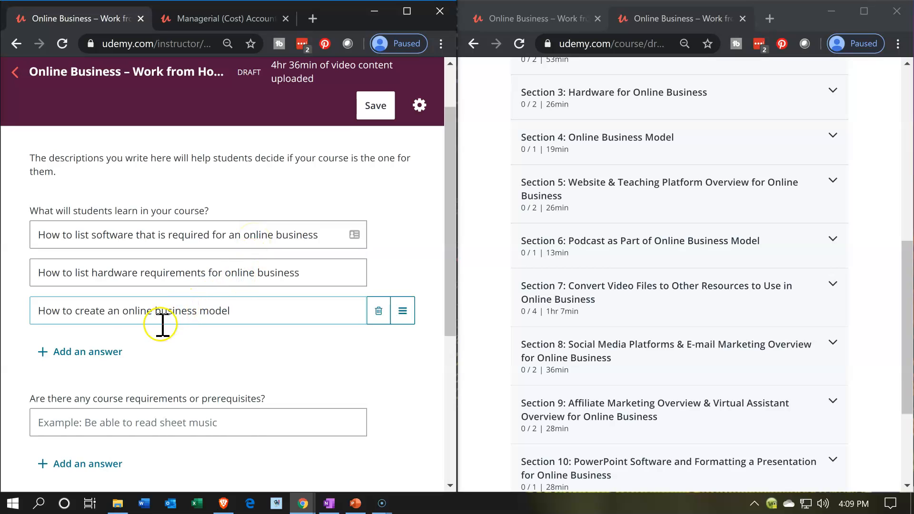
# Step: Add a fourth learning answer reading "List and describe website & teaching platforms for an online business" and a blank fifth answer
pyautogui.click(117, 352)
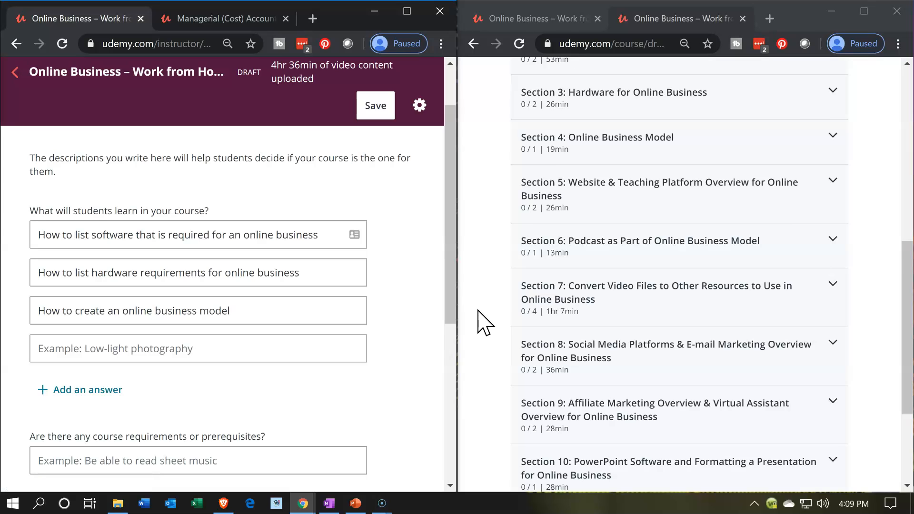
pyautogui.scroll(-1, 484, 322)
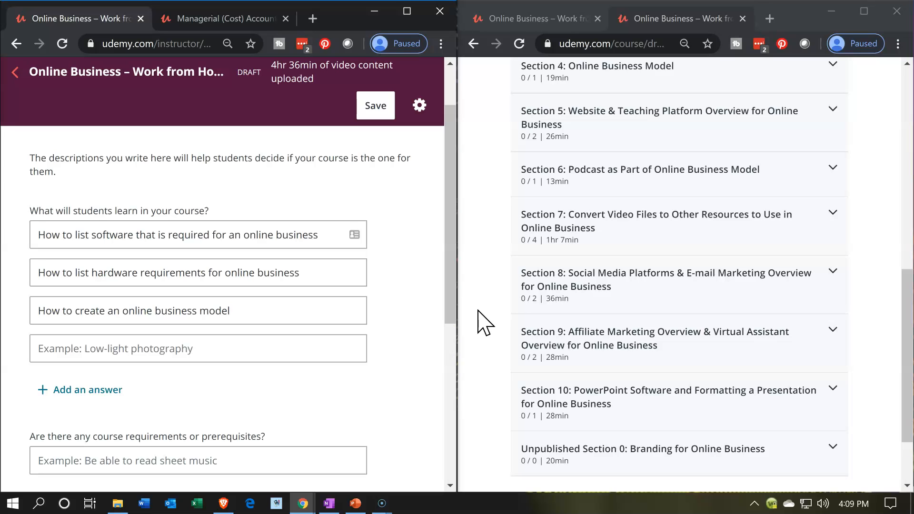
pyautogui.click(121, 352)
pyautogui.write('LIst an')
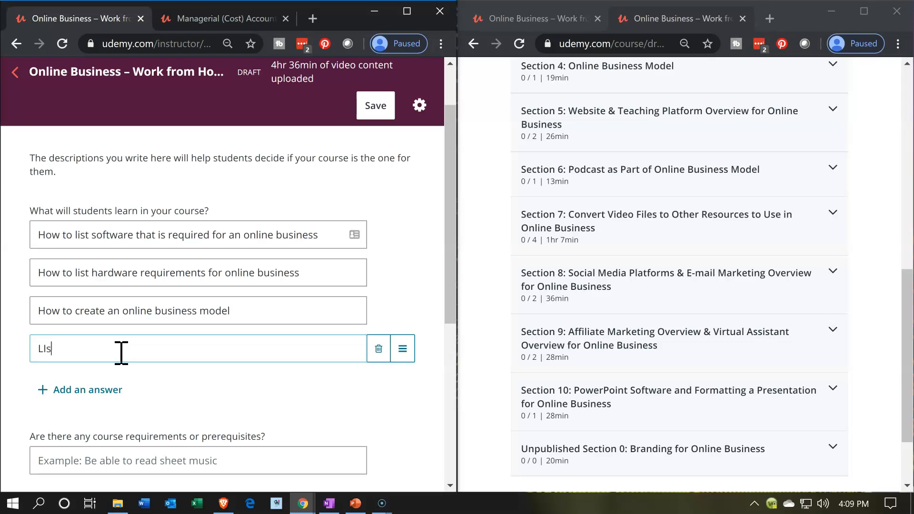
pyautogui.press('BackSpace')
pyautogui.press('BackSpace')
pyautogui.press('BackSpace')
pyautogui.write('ist and describe website ')
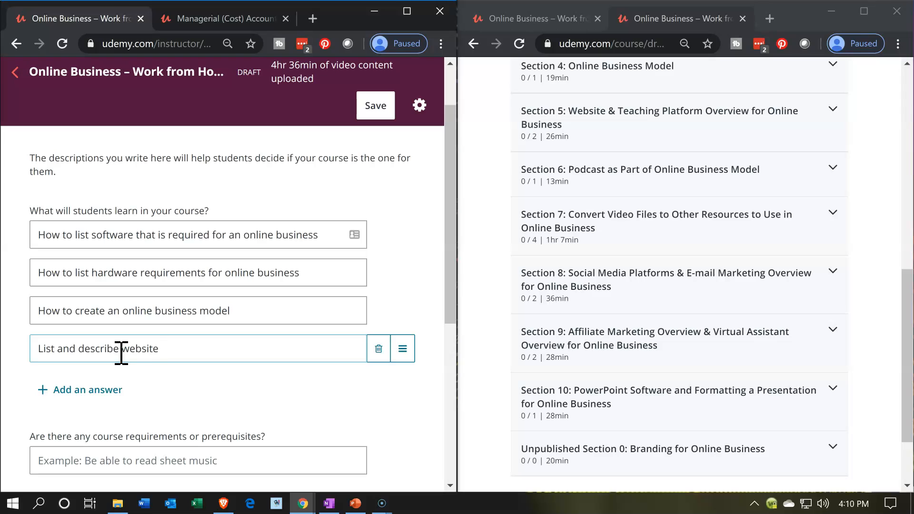
pyautogui.write('& teaching platform')
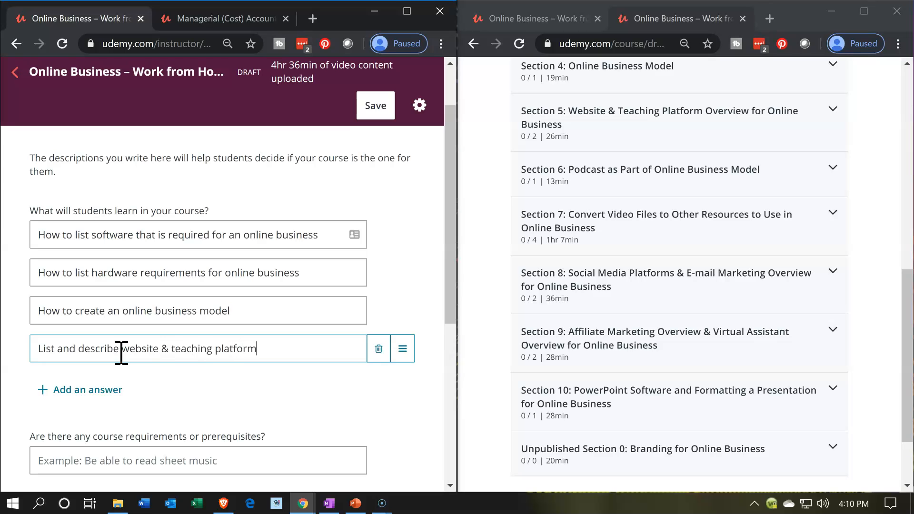
pyautogui.write('s for an online buine')
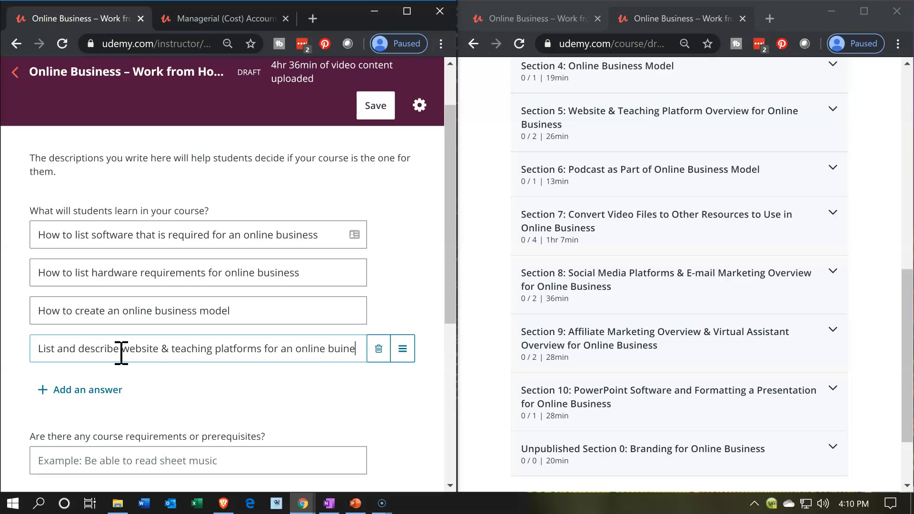
pyautogui.press('BackSpace')
pyautogui.write('siness')
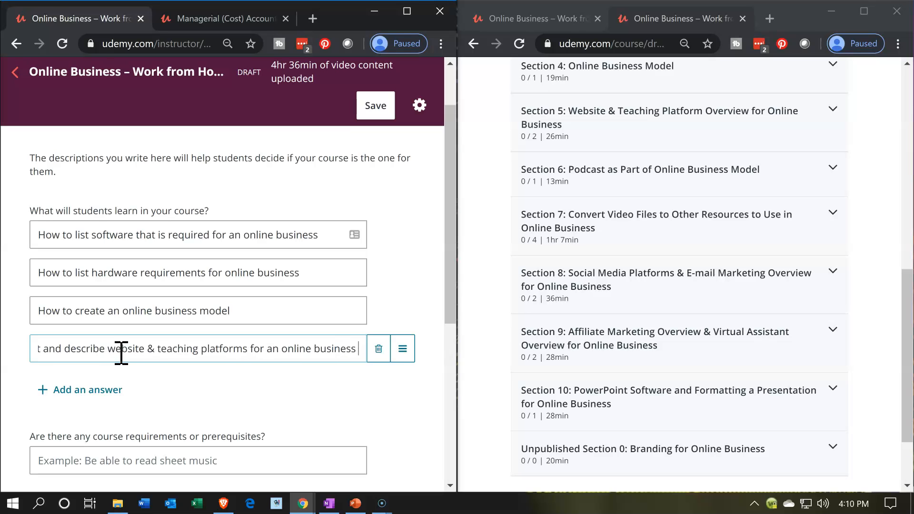
pyautogui.press('Return')
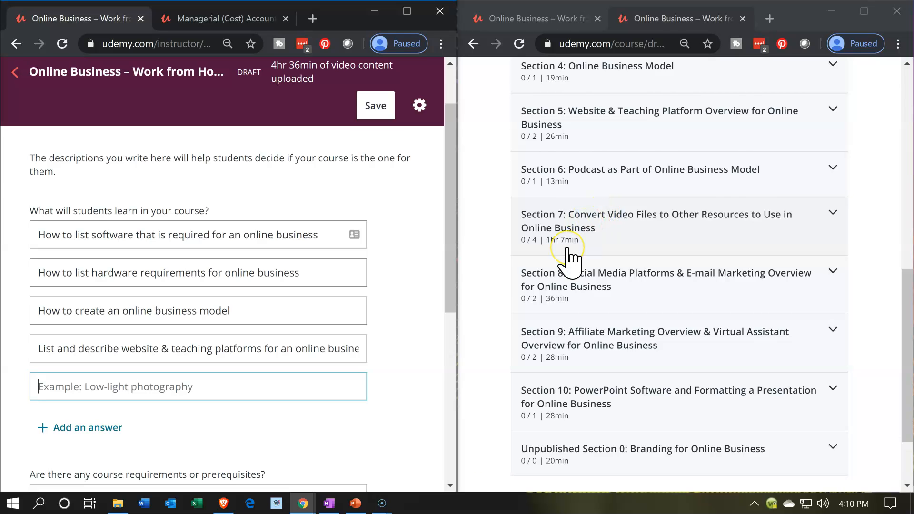
# Step: Reword the fourth learning answer to "How to list and describe website & teaching platforms for an online business"
pyautogui.scroll(-2, 571, 261)
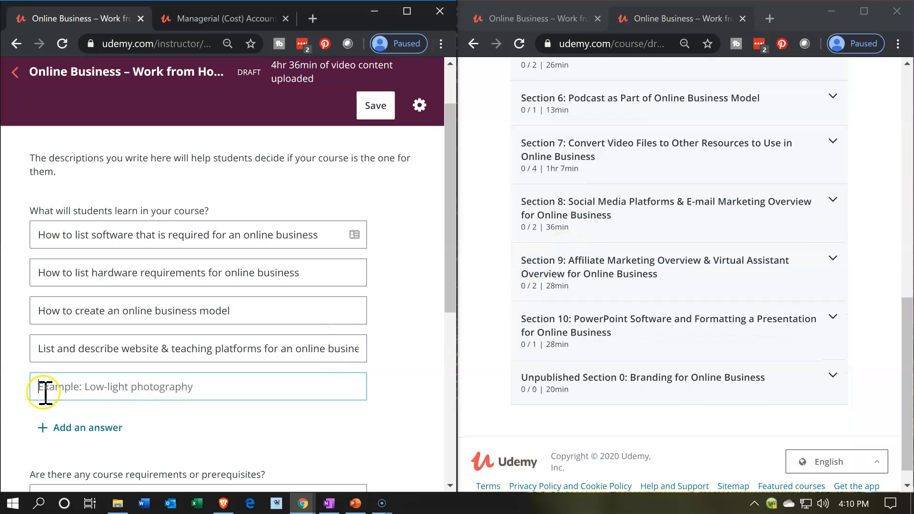
pyautogui.click(46, 349)
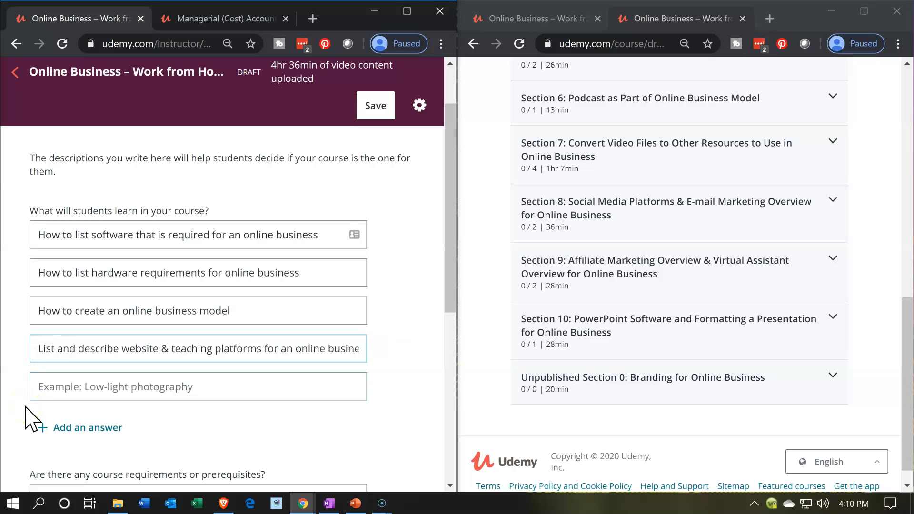
pyautogui.write('How to')
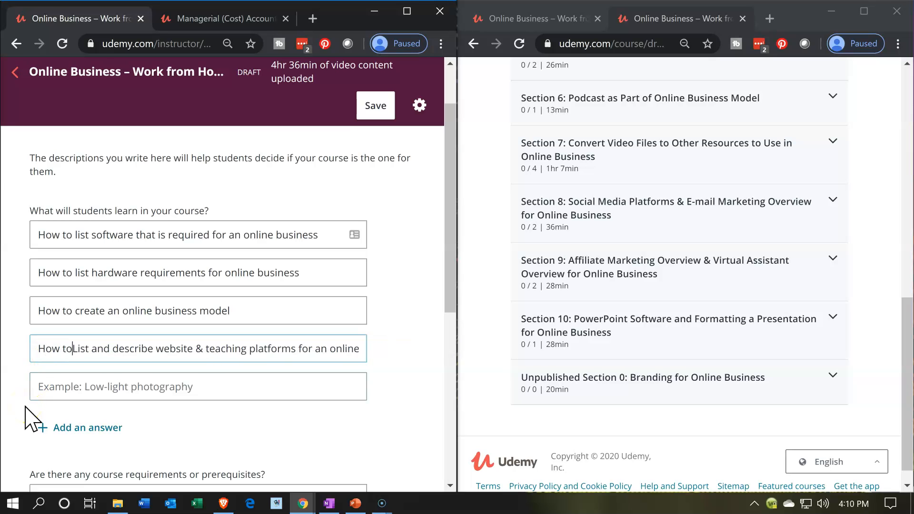
pyautogui.press('Delete')
pyautogui.write('l')
# Step: Fill in the fifth learning answer with "How to create a podcast as part of an online business" and add a blank sixth
pyautogui.click(33, 387)
pyautogui.write('How to create a podcast as part of an ')
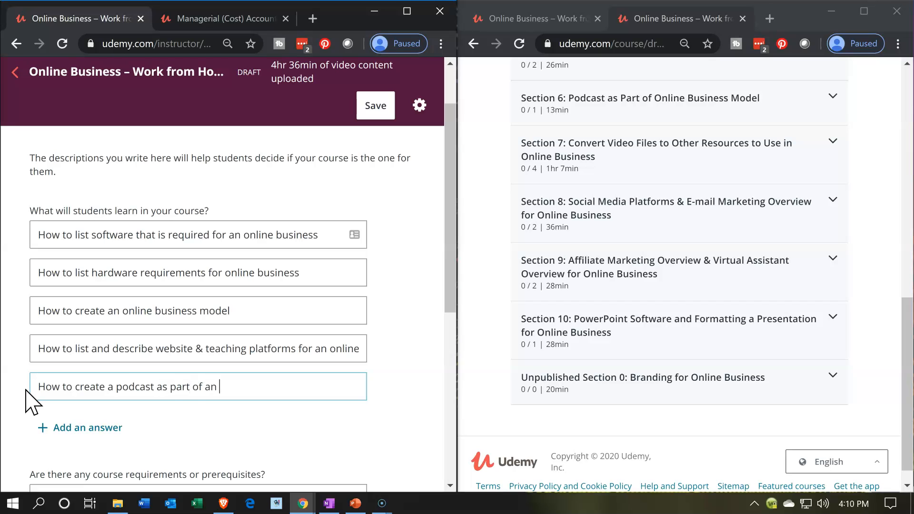
pyautogui.write('online buiness.')
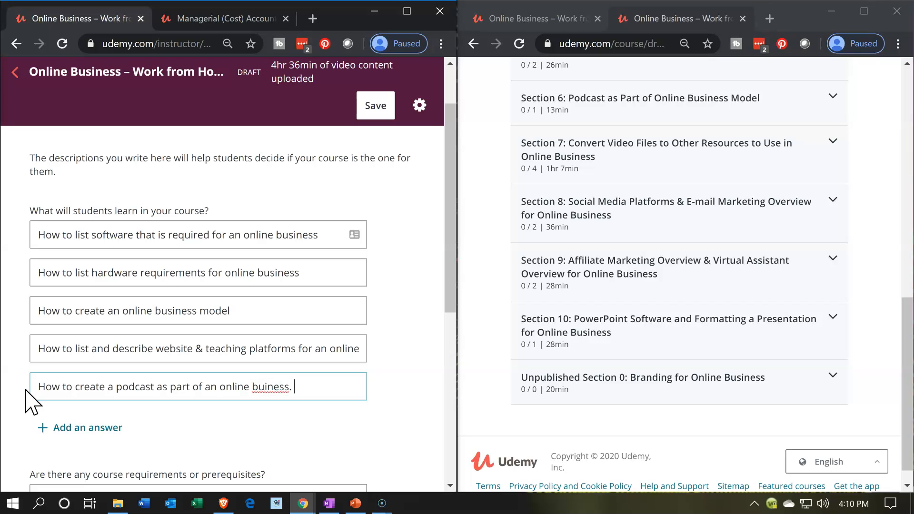
pyautogui.press('BackSpace')
pyautogui.press('BackSpace')
pyautogui.doubleClick(267, 385)
pyautogui.rightClick(267, 387)
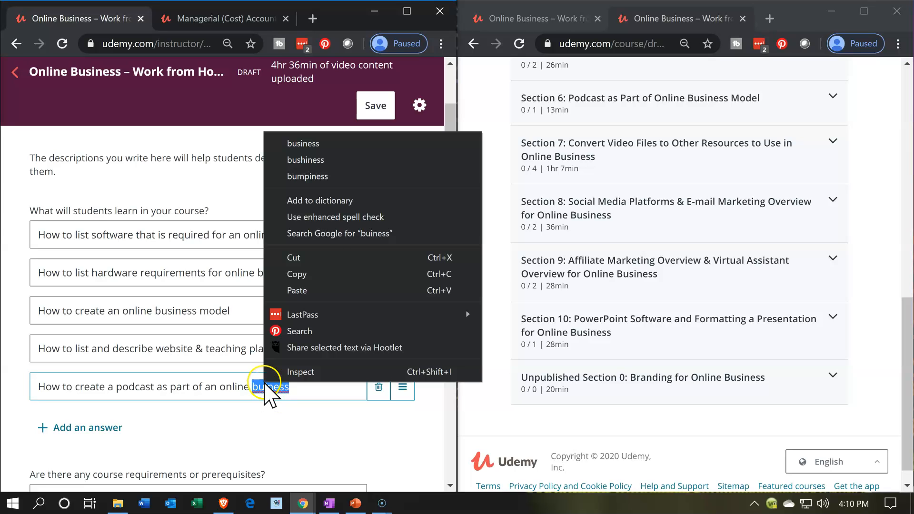
pyautogui.click(326, 143)
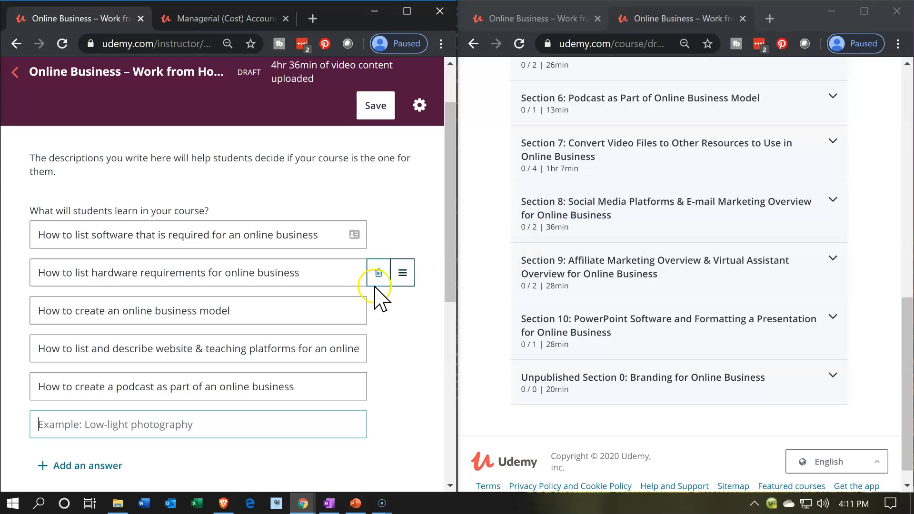
# Step: Enter "How to convert video MP4 files to other resources such as text, post, & audio file MP3" as the sixth learning answer and add a blank seventh
pyautogui.scroll(-1, 342, 302)
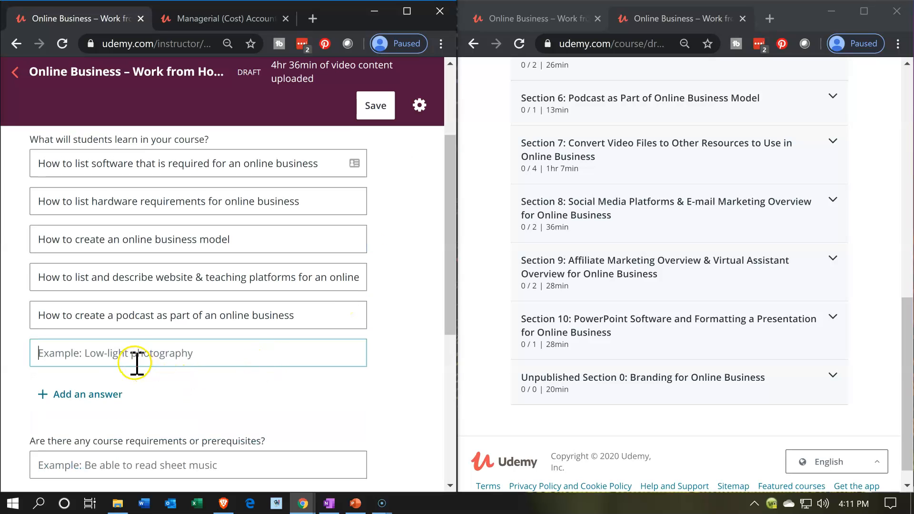
pyautogui.write('H')
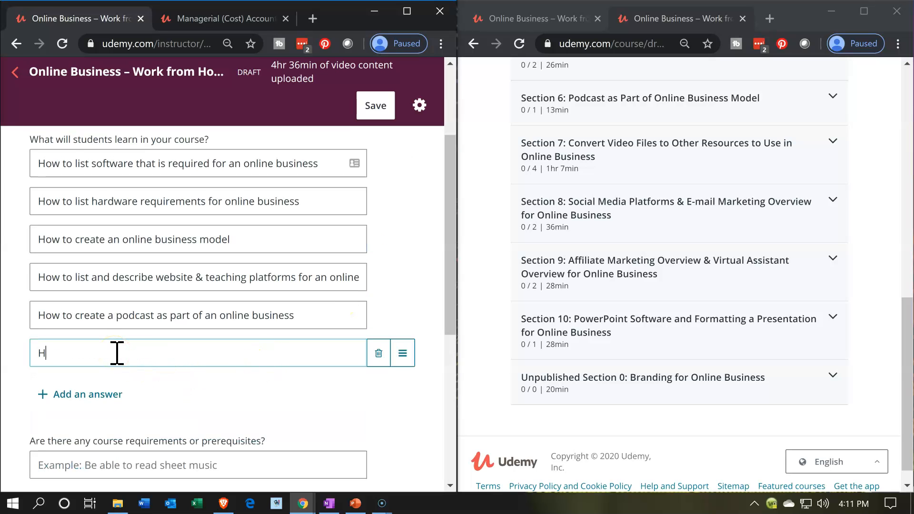
pyautogui.write('ow to convert video MP')
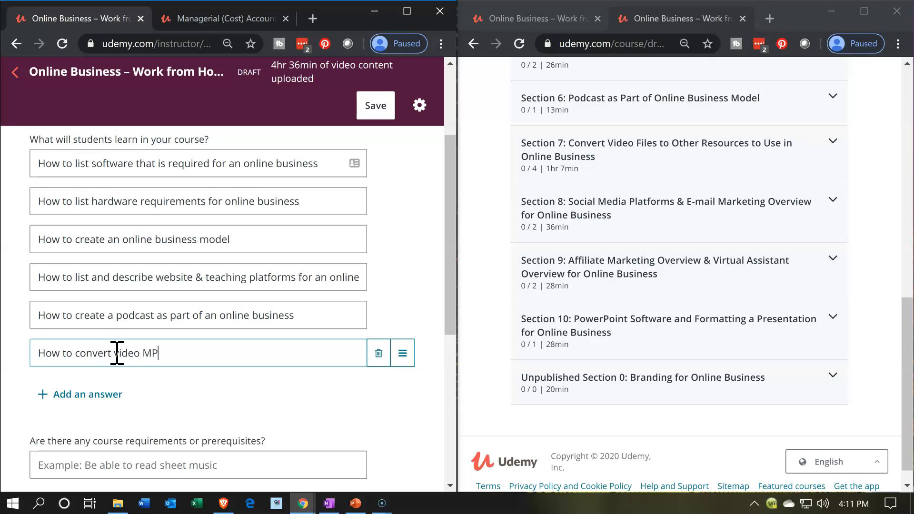
pyautogui.write('4 files to other resour')
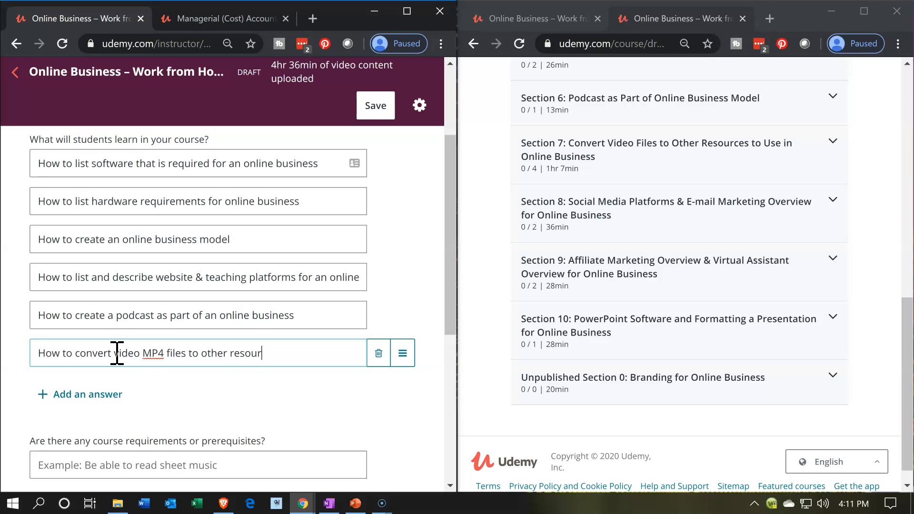
pyautogui.write('ces such as text, post, ')
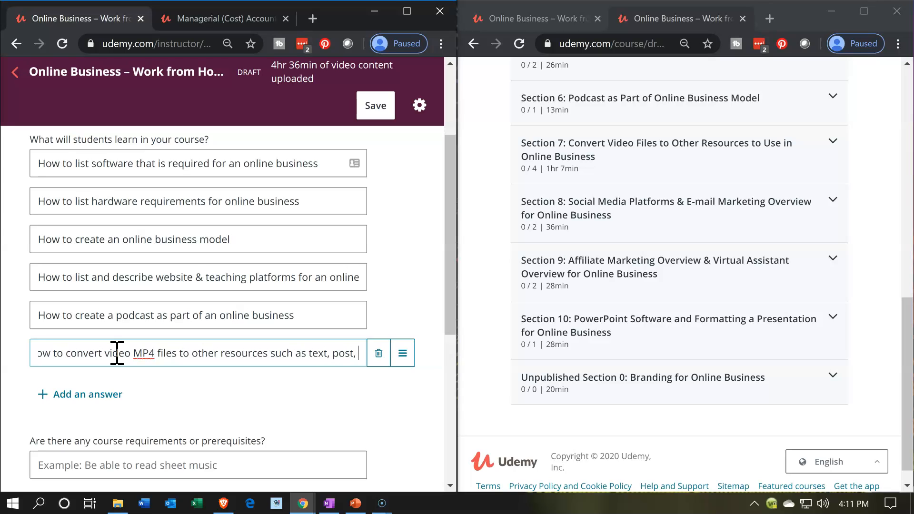
pyautogui.write('autio')
pyautogui.press('BackSpace')
pyautogui.press('BackSpace')
pyautogui.press('BackSpace')
pyautogui.press('BackSpace')
pyautogui.press('BackSpace')
pyautogui.write('& aui')
pyautogui.press('BackSpace')
pyautogui.press('BackSpace')
pyautogui.write('u')
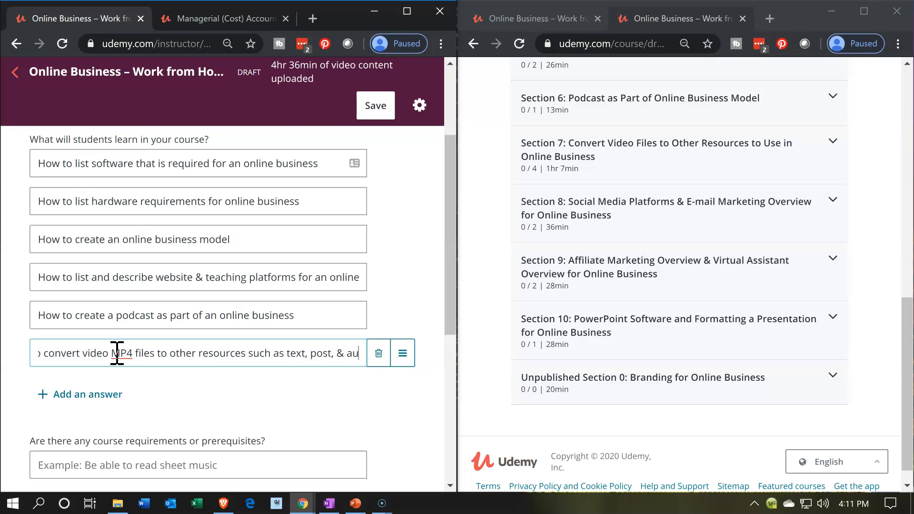
pyautogui.write('dio file MP')
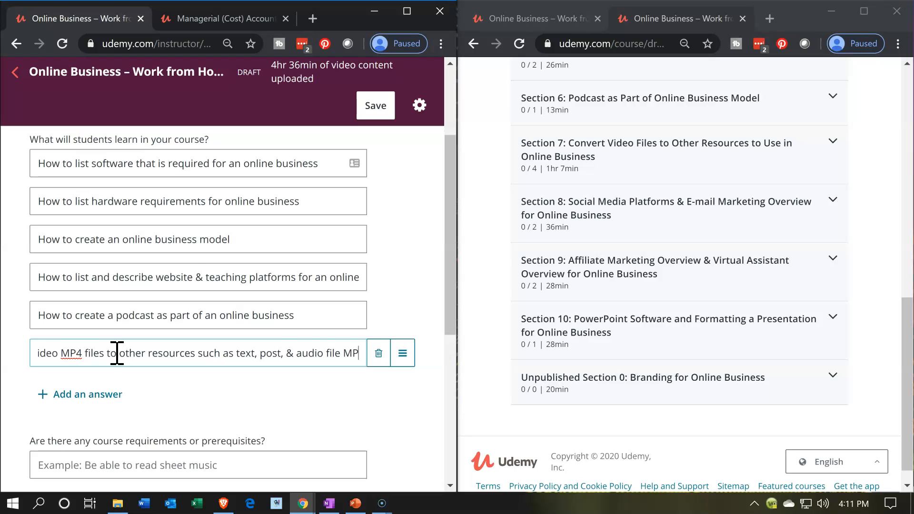
pyautogui.write('3')
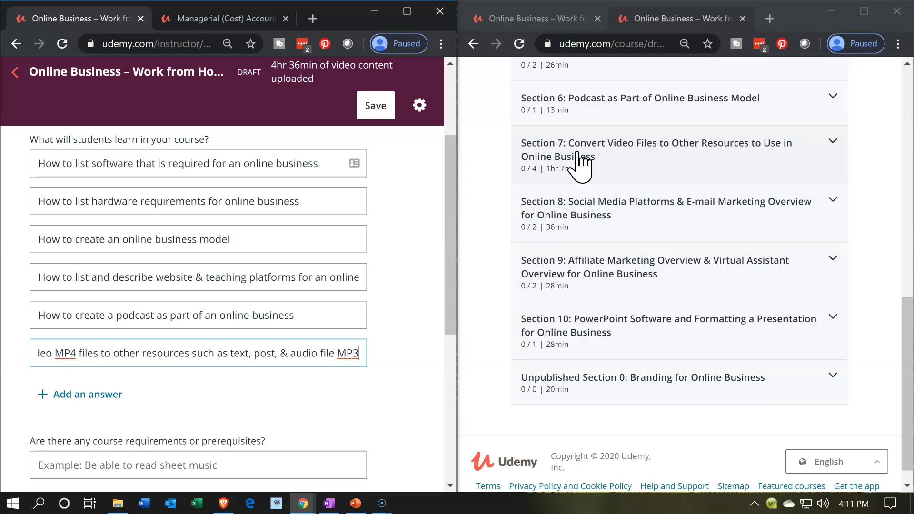
pyautogui.press('Return')
pyautogui.click(562, 158)
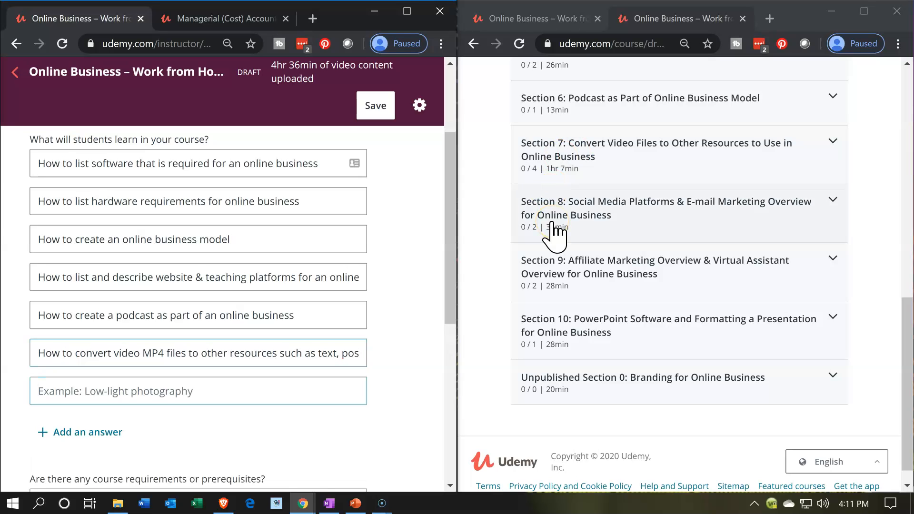
# Step: Fill in the seventh learning answer with "How to integrate social medial platforms into an online business", with business spelled correctly
pyautogui.click(173, 395)
pyautogui.write('How to')
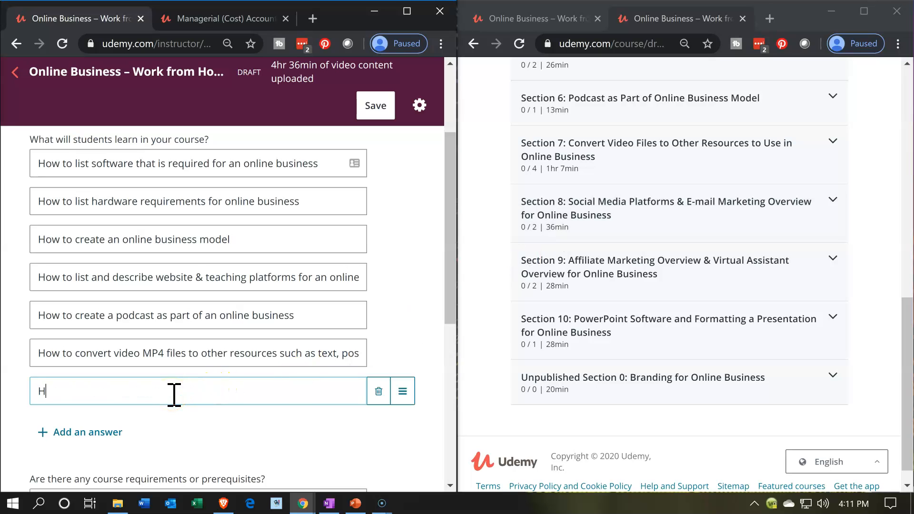
pyautogui.write('ntegrate soc')
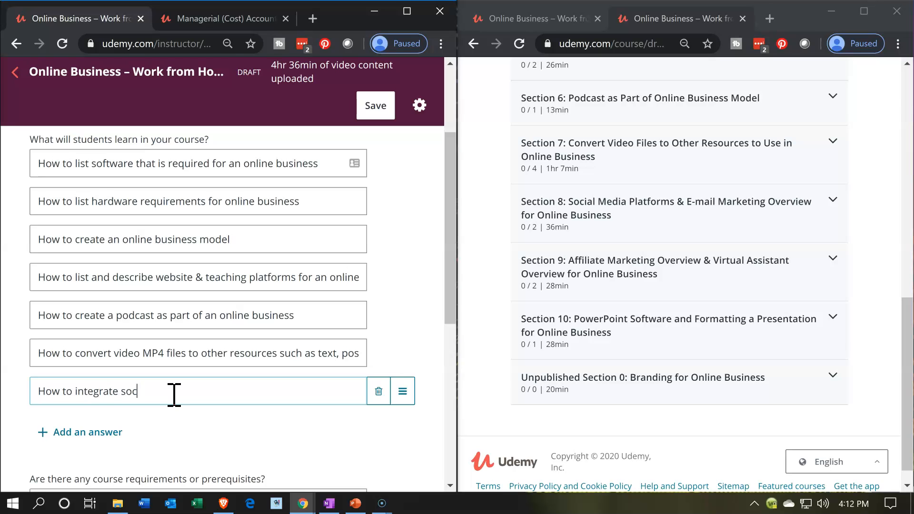
pyautogui.write('ial media platfomr')
pyautogui.press('BackSpace')
pyautogui.press('BackSpace')
pyautogui.write('rms into')
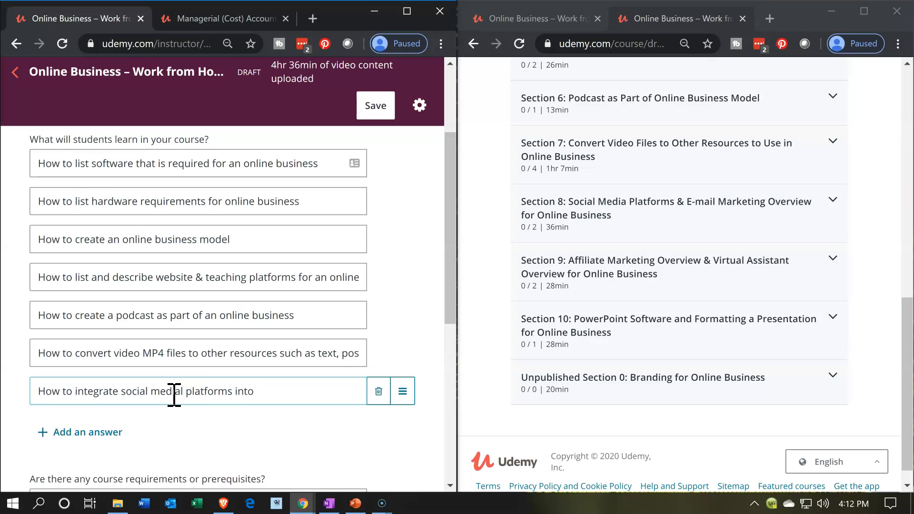
pyautogui.write(' an online buisness.')
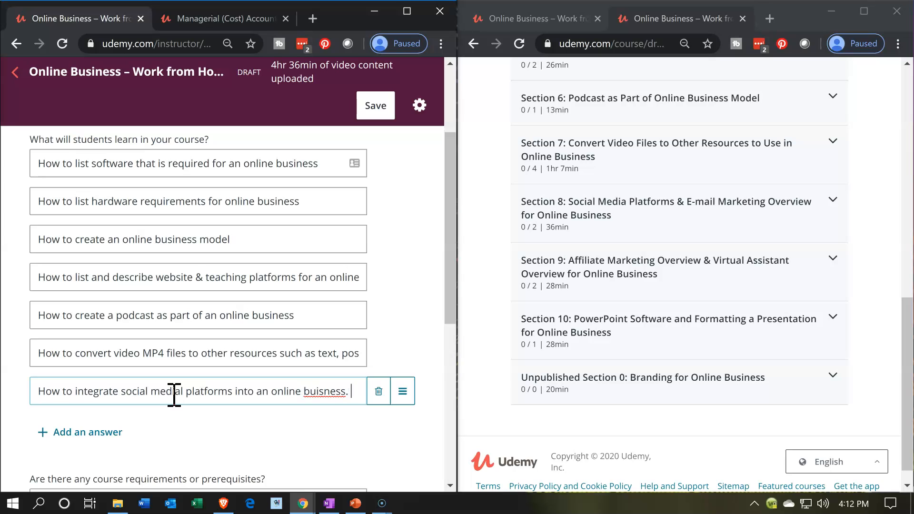
pyautogui.press('BackSpace')
pyautogui.press('BackSpace')
pyautogui.click(174, 391)
pyautogui.write('i')
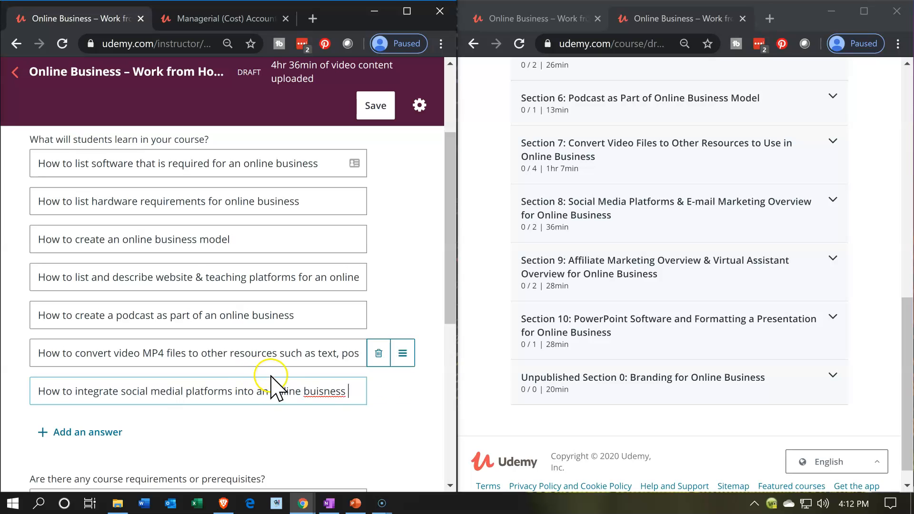
pyautogui.rightClick(333, 390)
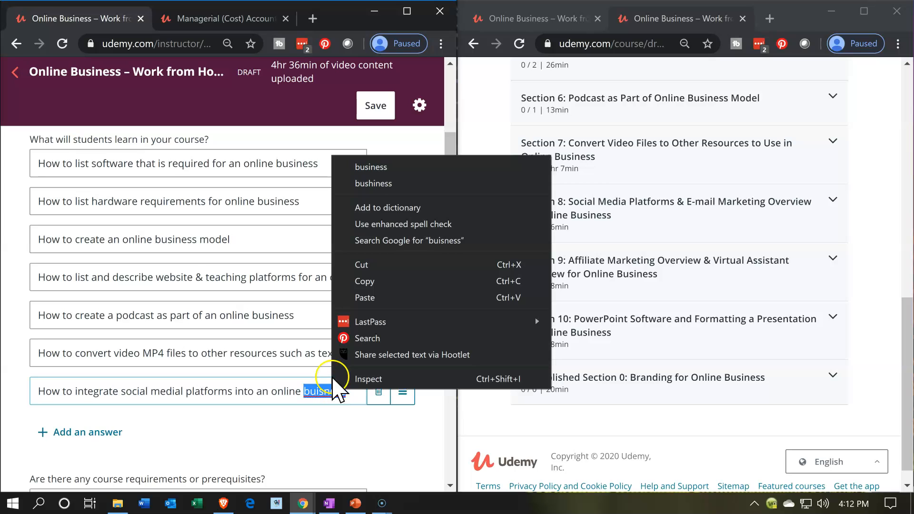
pyautogui.click(366, 166)
# Step: Add an eighth learning answer reading "How to use e-mail marketing in an online business", with business spelled correctly, and a blank ninth
pyautogui.click(86, 430)
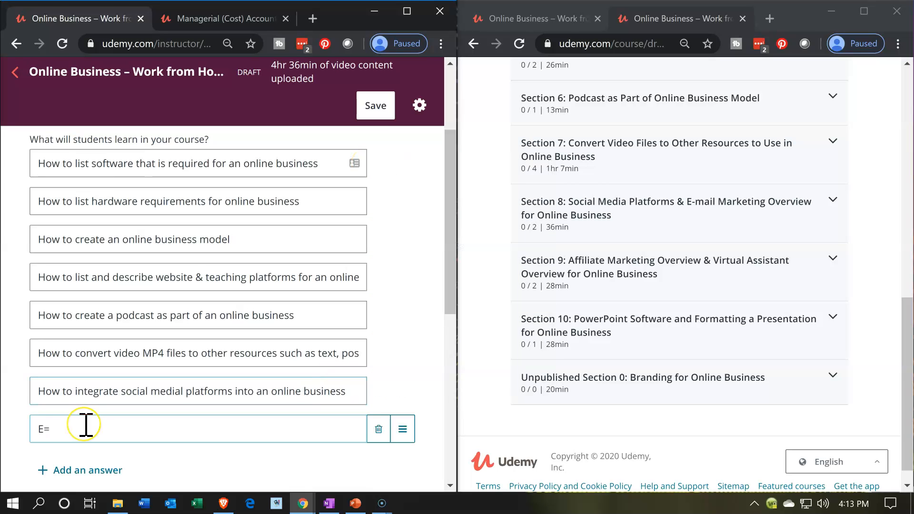
pyautogui.write('How to use ')
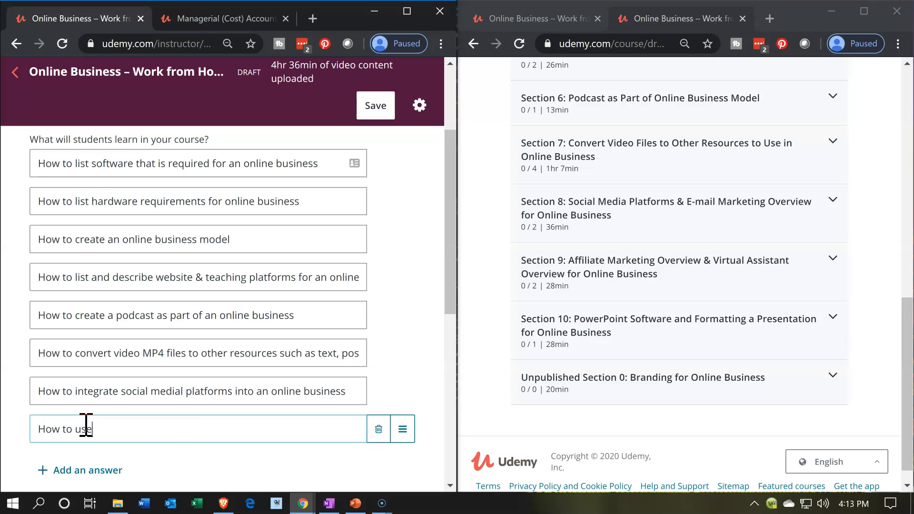
pyautogui.write('e-mail marketing in an')
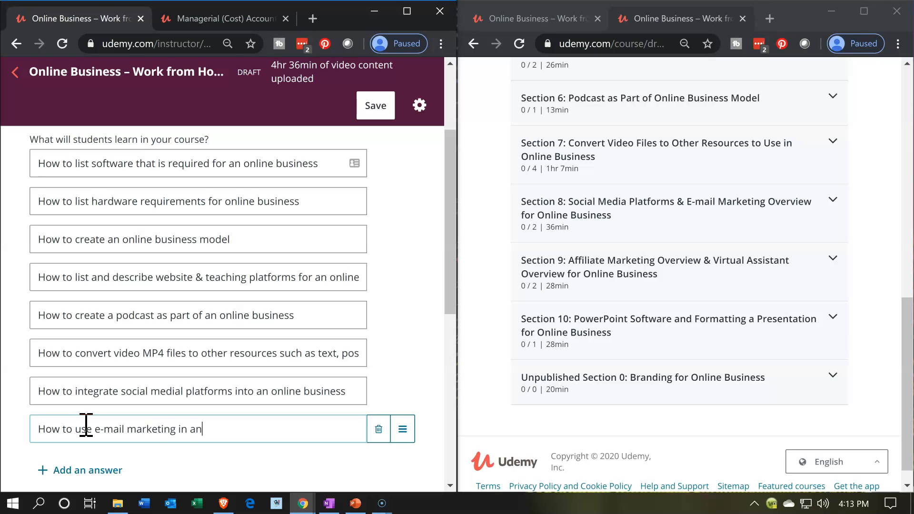
pyautogui.write(' online buinsess')
pyautogui.press('Return')
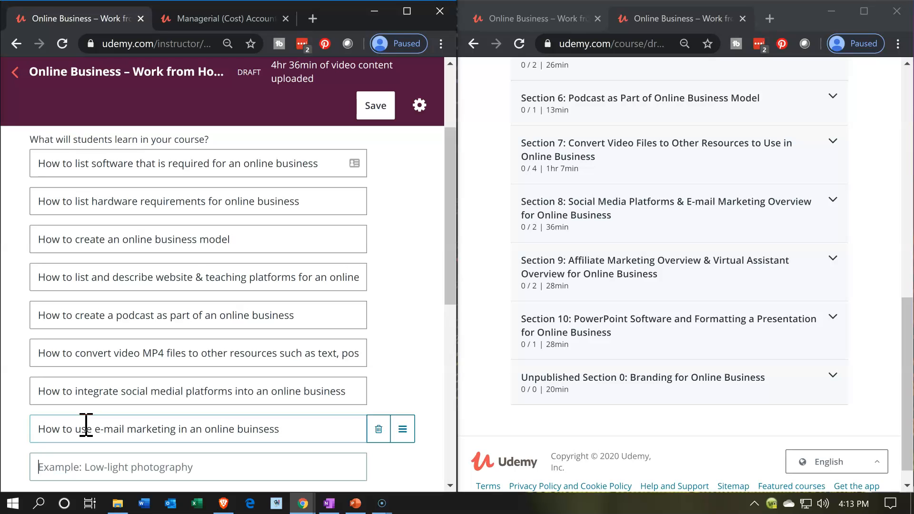
pyautogui.rightClick(264, 430)
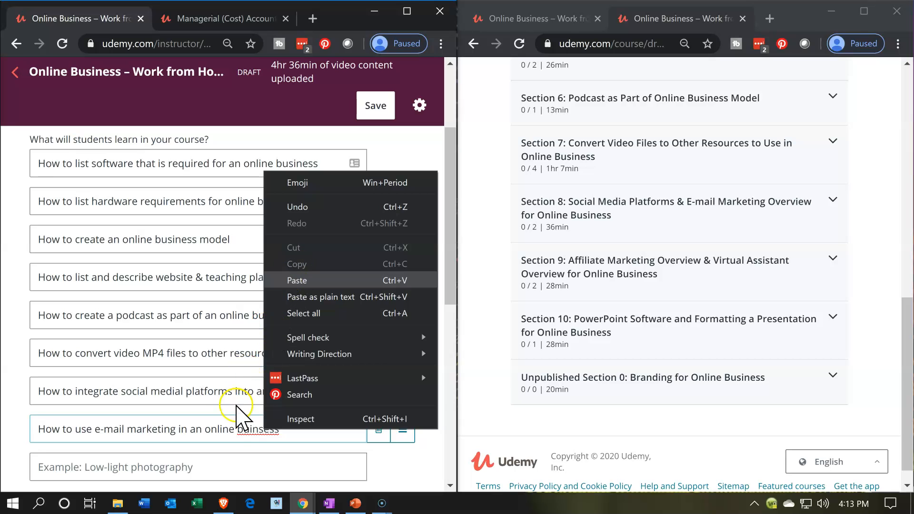
pyautogui.click(238, 431)
pyautogui.rightClick(242, 431)
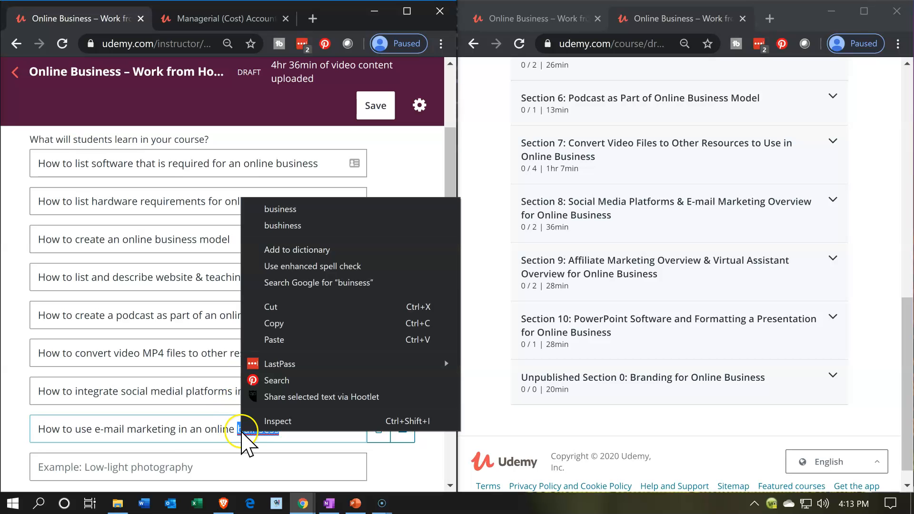
pyautogui.click(273, 210)
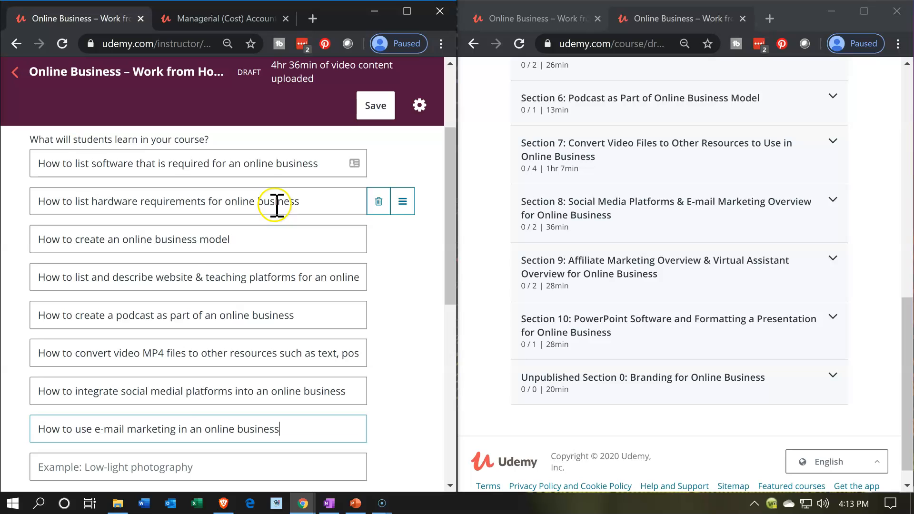
# Step: Fill in the ninth learning answer with "How to integrate affiliate marking into an online business" and move on to a blank tenth
pyautogui.click(159, 467)
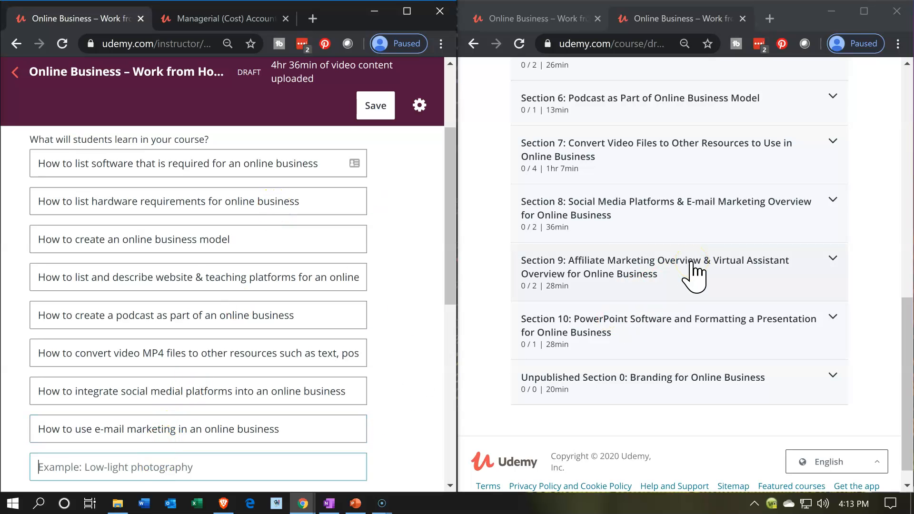
pyautogui.scroll(-1, 694, 276)
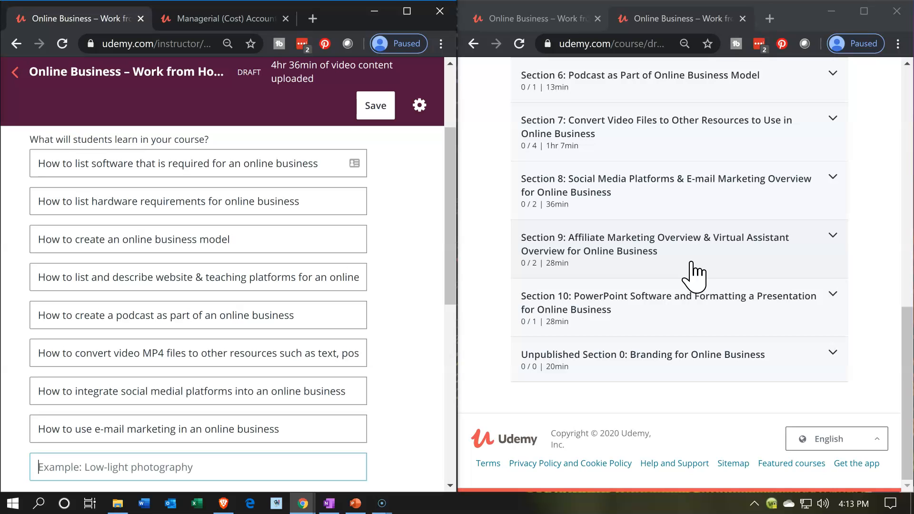
pyautogui.click(173, 460)
pyautogui.write('How to inte')
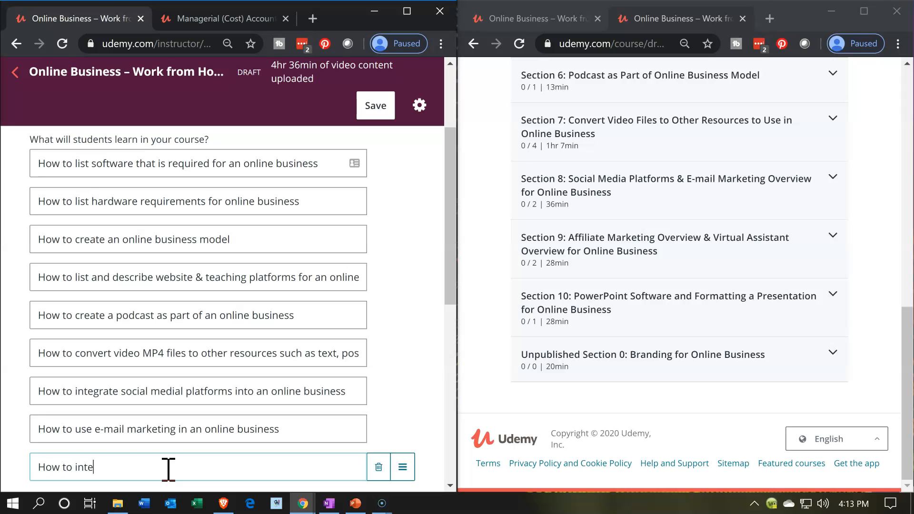
pyautogui.write('grate affiliate marki')
pyautogui.write('n')
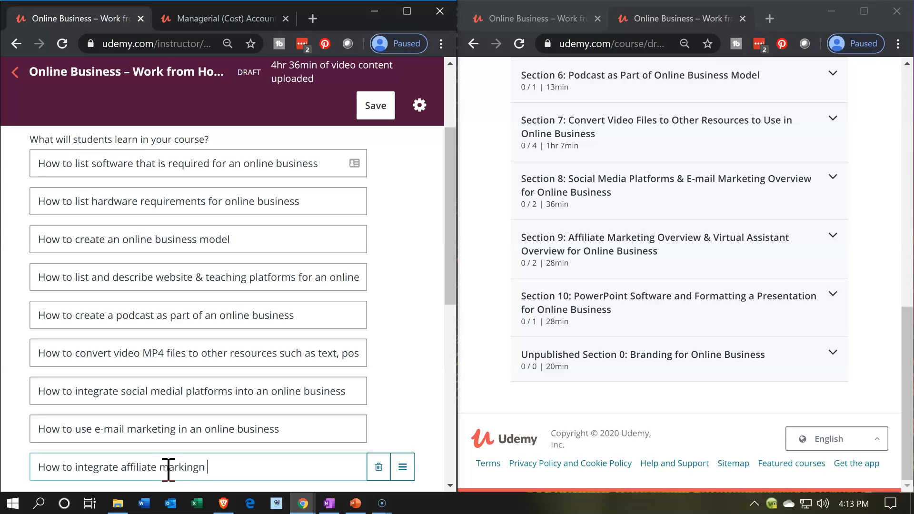
pyautogui.write('g into an online buisne')
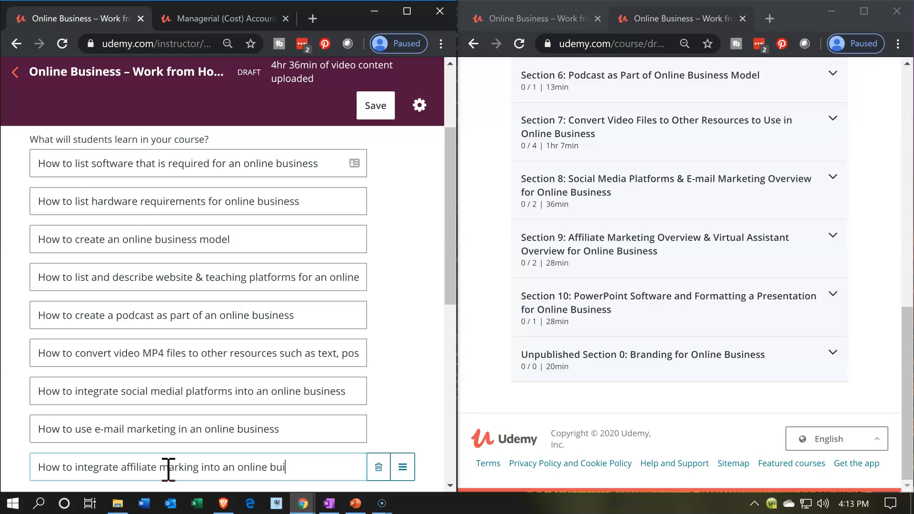
pyautogui.press('BackSpace')
pyautogui.press('BackSpace')
pyautogui.press('BackSpace')
pyautogui.write('siness')
pyautogui.press('Tab')
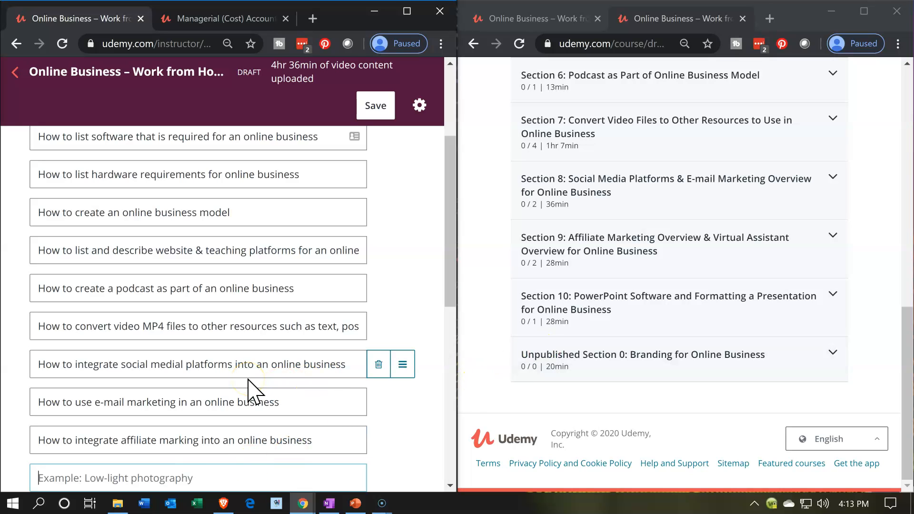
# Step: Enter "How to hire a vertical assistant for our online business" as the tenth learning answer and add a blank eleventh
pyautogui.write('How to hi')
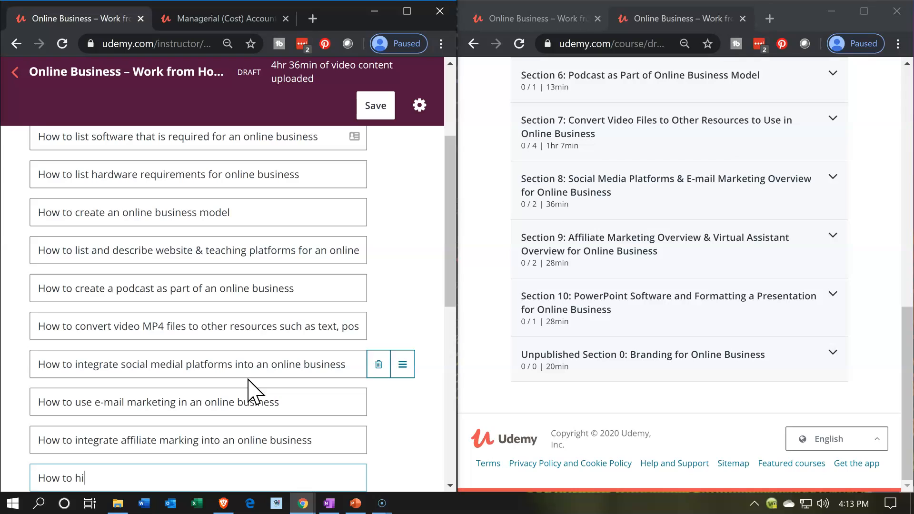
pyautogui.write('re a vertial assistant for our ')
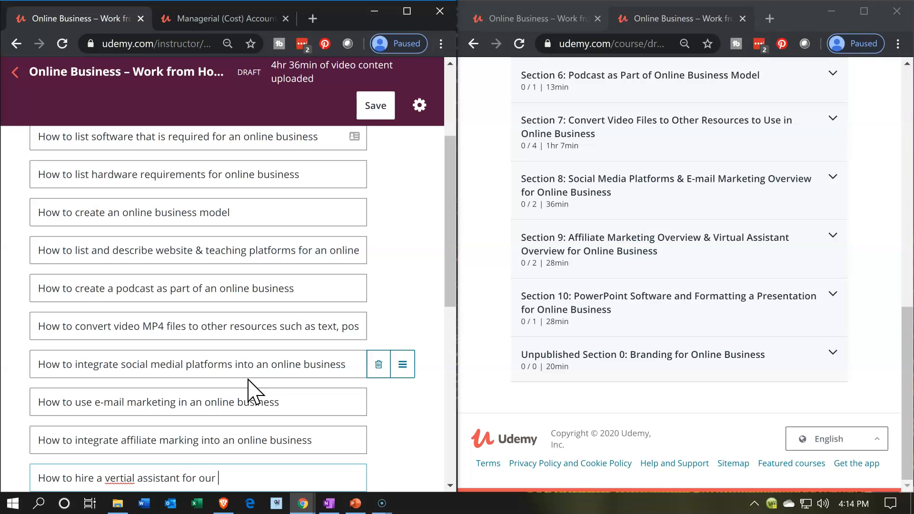
pyautogui.write('online business')
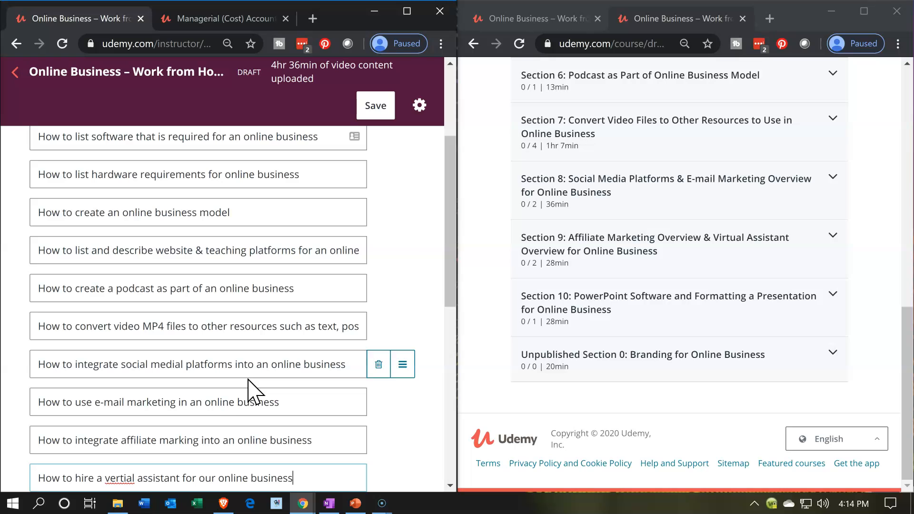
pyautogui.click(123, 478)
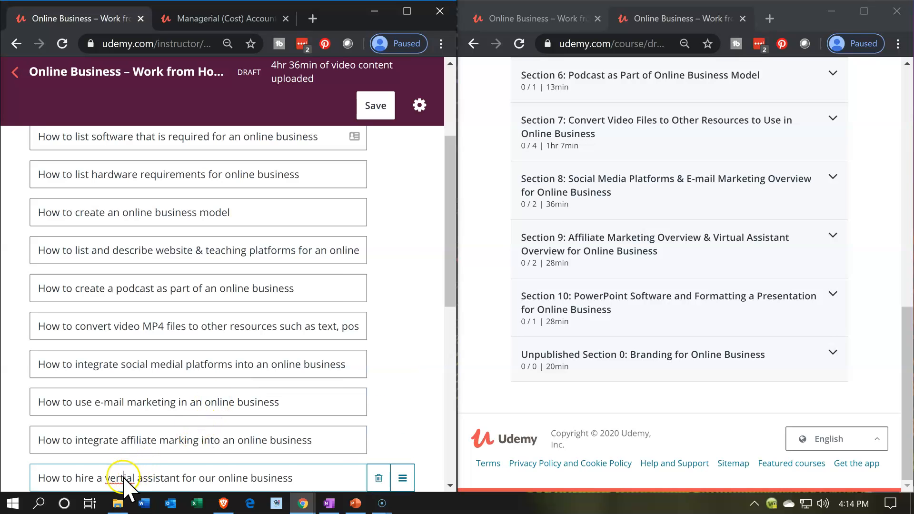
pyautogui.rightClick(123, 477)
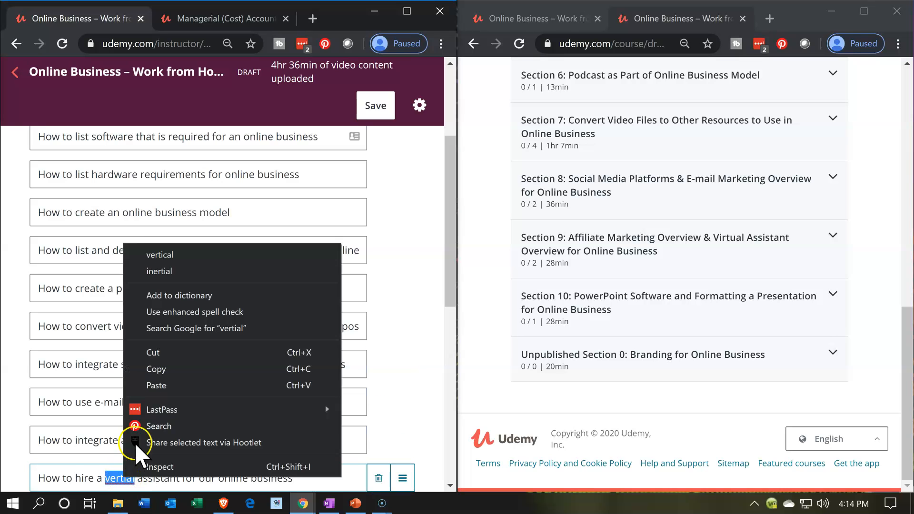
pyautogui.click(159, 254)
pyautogui.scroll(-4, 235, 356)
pyautogui.click(323, 264)
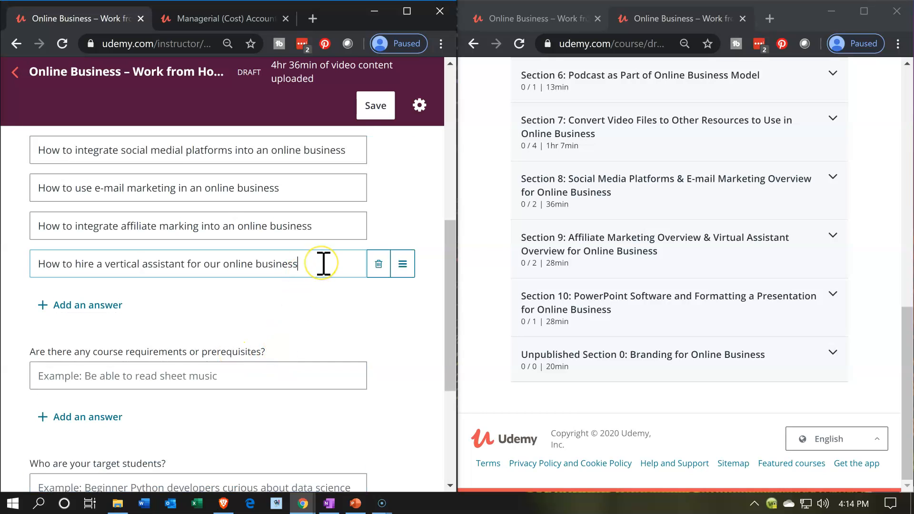
pyautogui.press('Return')
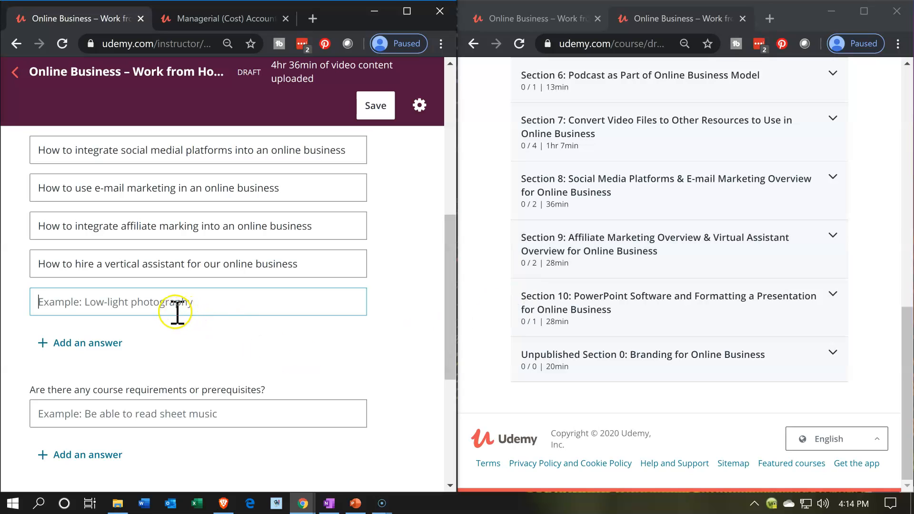
# Step: Fill in the eleventh learning answer with "How to use PowerPoint" and add a blank twelfth
pyautogui.write('How to')
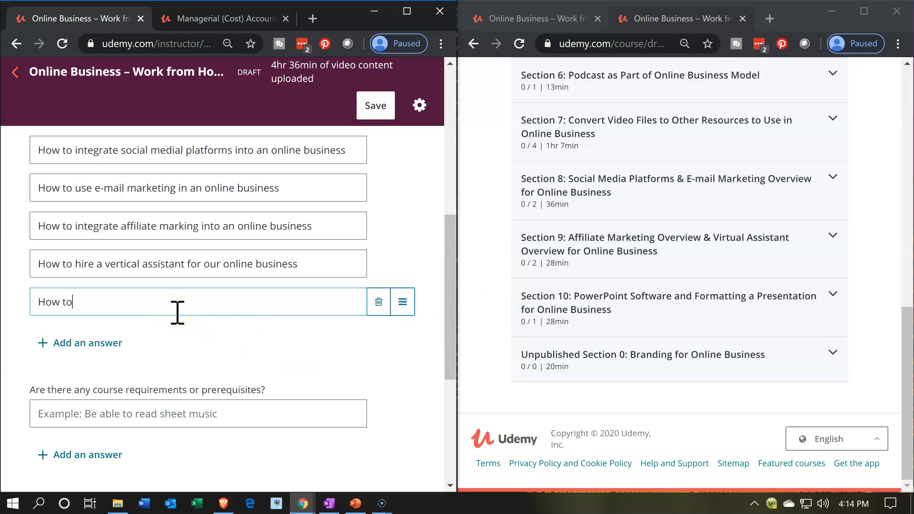
pyautogui.write(' use PowerPoint and how to')
pyautogui.press('BackSpace')
pyautogui.press('BackSpace')
pyautogui.press('BackSpace')
pyautogui.press('BackSpace')
pyautogui.press('BackSpace')
pyautogui.press('BackSpace')
pyautogui.press('BackSpace')
pyautogui.press('BackSpace')
pyautogui.press('BackSpace')
pyautogui.press('BackSpace')
pyautogui.press('Return')
# Step: Enter "How to format a presentation" as the twelfth learning answer and add a blank thirteenth
pyautogui.write('How to formate')
pyautogui.press('BackSpace')
pyautogui.write('a presentations')
pyautogui.press('Return')
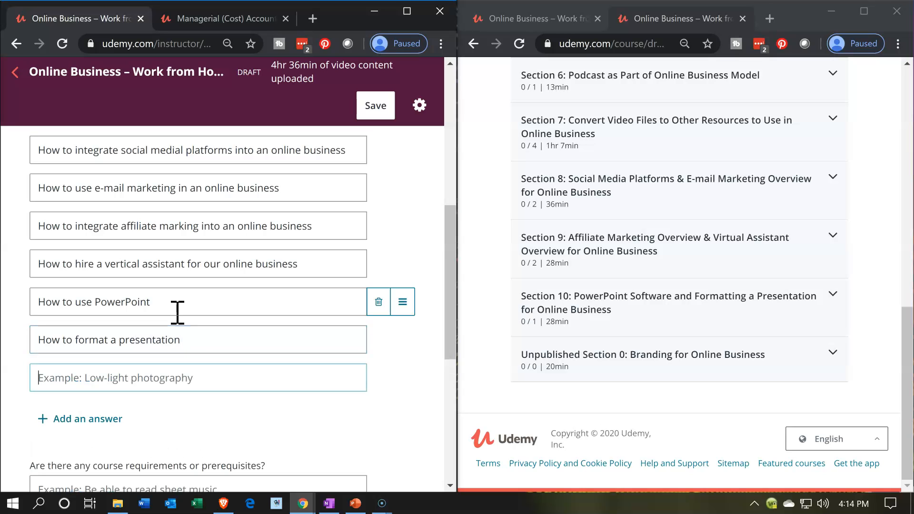
# Step: Fill in the thirteenth learning answer with "How to brand an online business" and add a blank fourteenth
pyautogui.write('How to ')
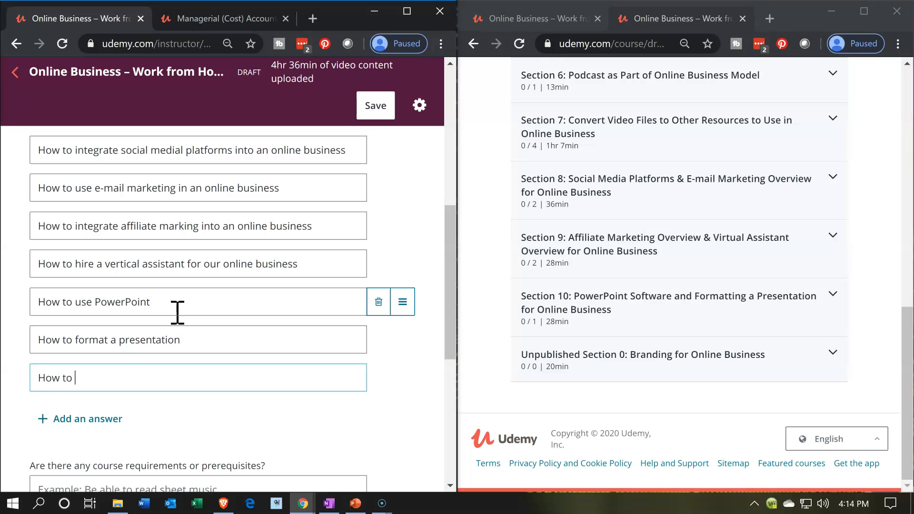
pyautogui.write('brand')
pyautogui.write(' our')
pyautogui.press('BackSpace')
pyautogui.press('BackSpace')
pyautogui.press('BackSpace')
pyautogui.press('BackSpace')
pyautogui.write('an online business')
pyautogui.press('Return')
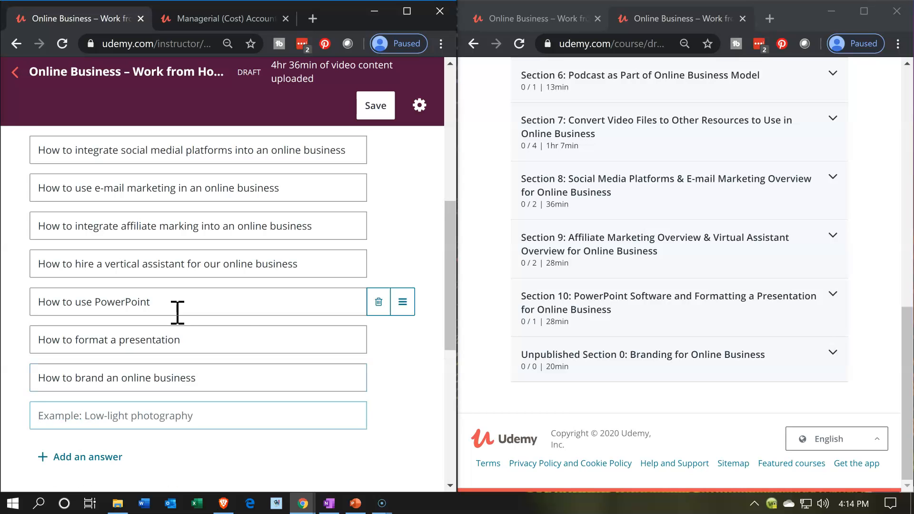
# Step: Maximize the course editing window and enter "None" under course requirements or prerequisites, with a blank second answer below it
pyautogui.scroll(-5, 177, 312)
pyautogui.click(153, 314)
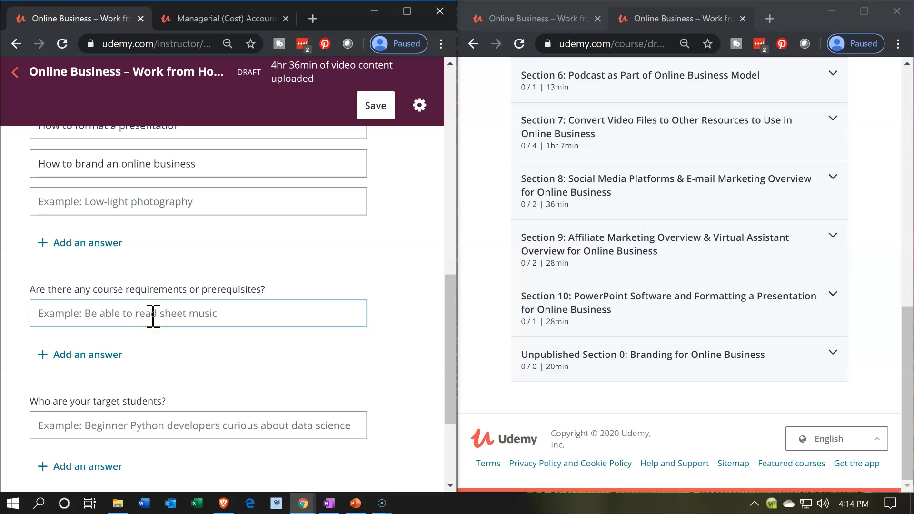
pyautogui.scroll(3, 152, 314)
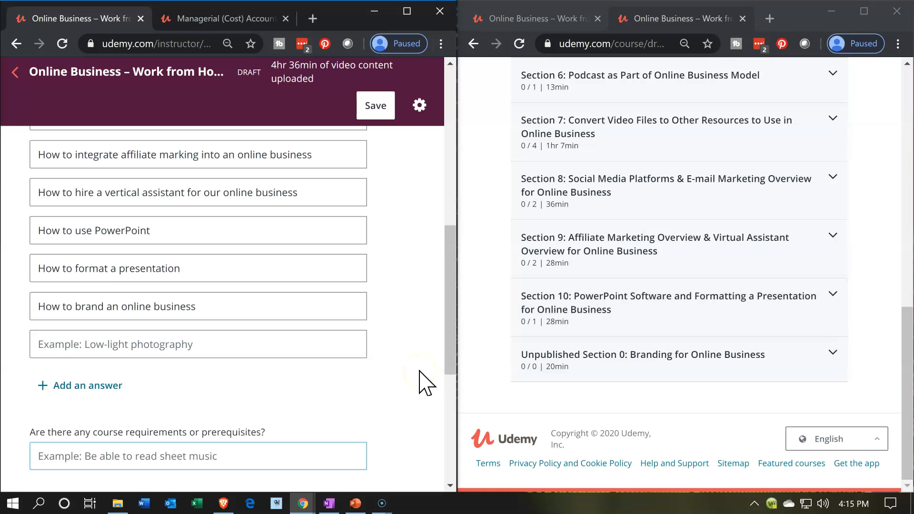
pyautogui.scroll(-1, 425, 383)
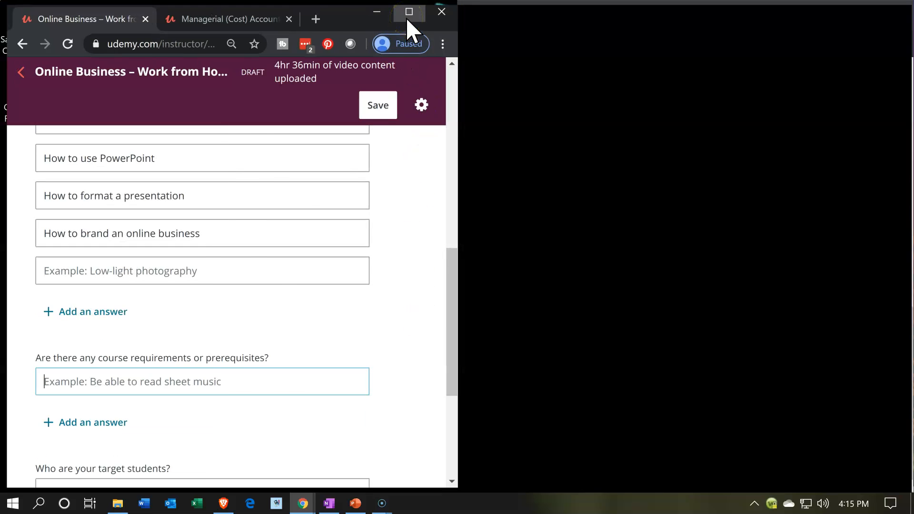
pyautogui.click(407, 13)
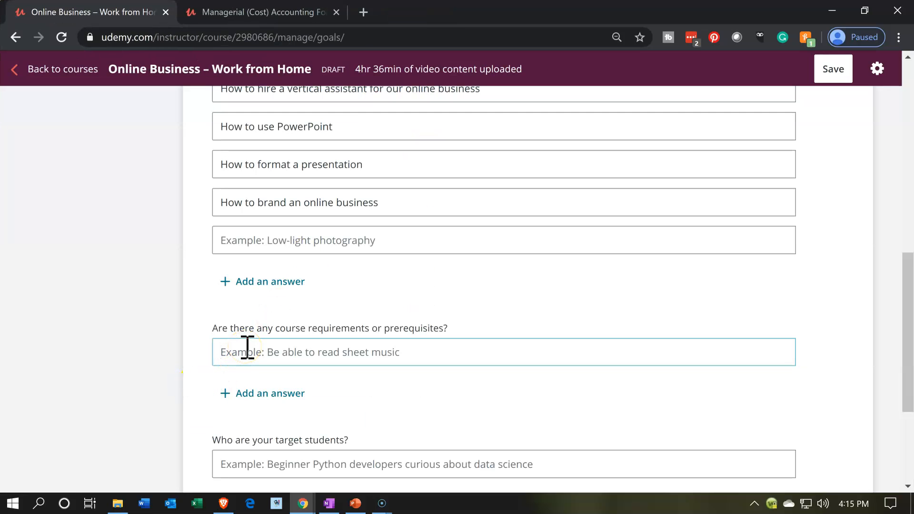
pyautogui.write('Bibw')
pyautogui.press('BackSpace')
pyautogui.press('BackSpace')
pyautogui.press('BackSpace')
pyautogui.press('BackSpace')
pyautogui.write('NO')
pyautogui.press('BackSpace')
pyautogui.write('one')
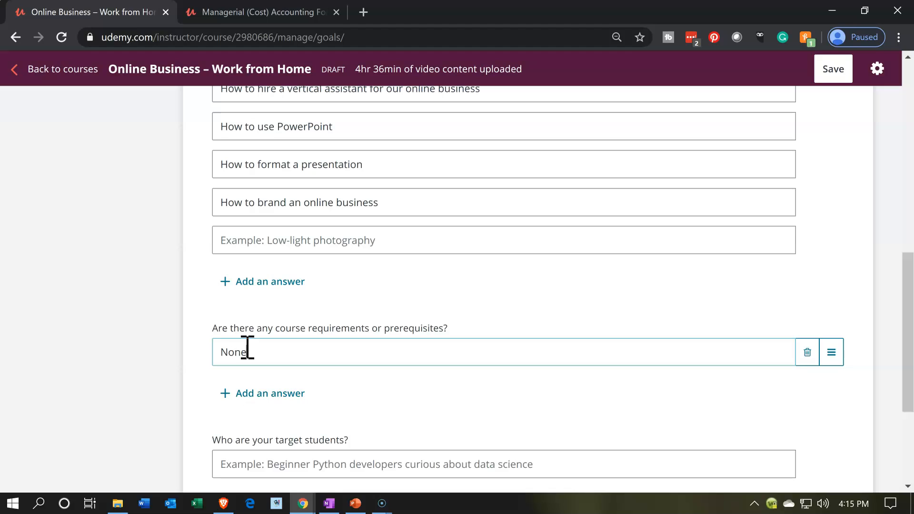
pyautogui.press('Return')
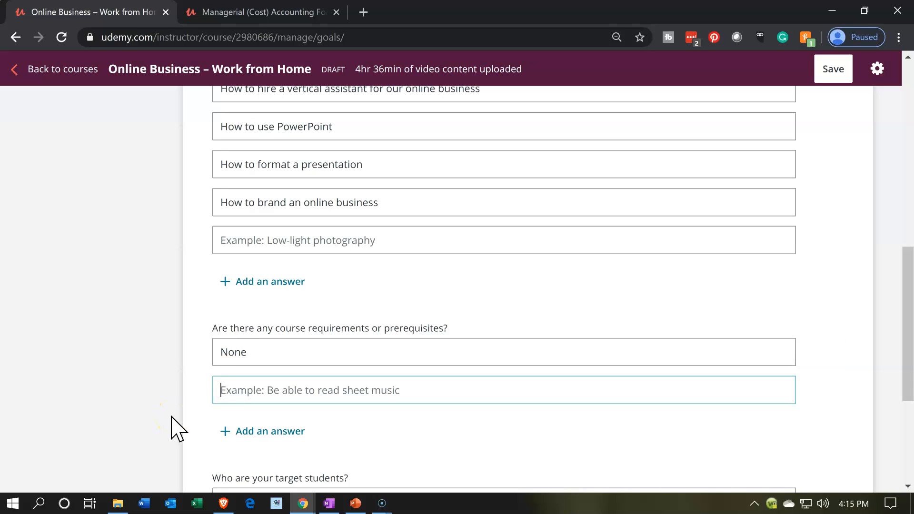
# Step: Enter "Anybody who want to start an online business" as the first target students answer and add a blank second
pyautogui.scroll(-2, 174, 428)
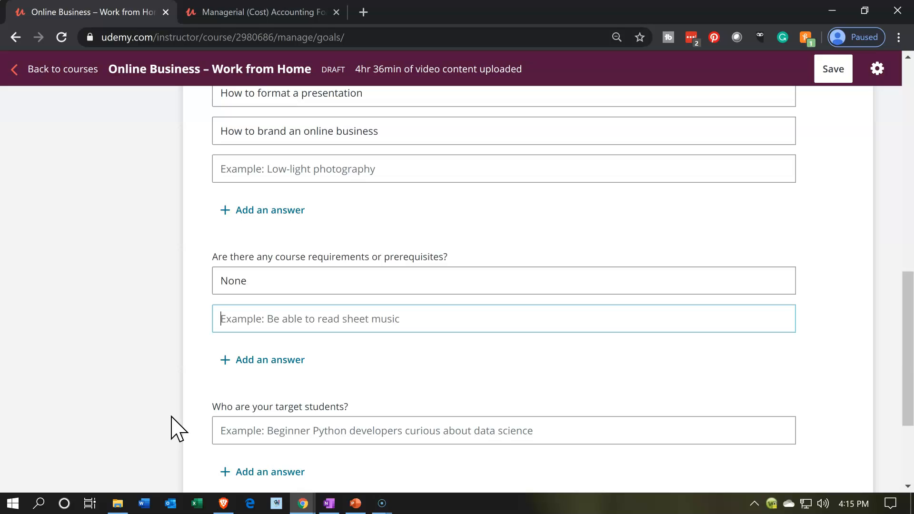
pyautogui.scroll(-2, 174, 428)
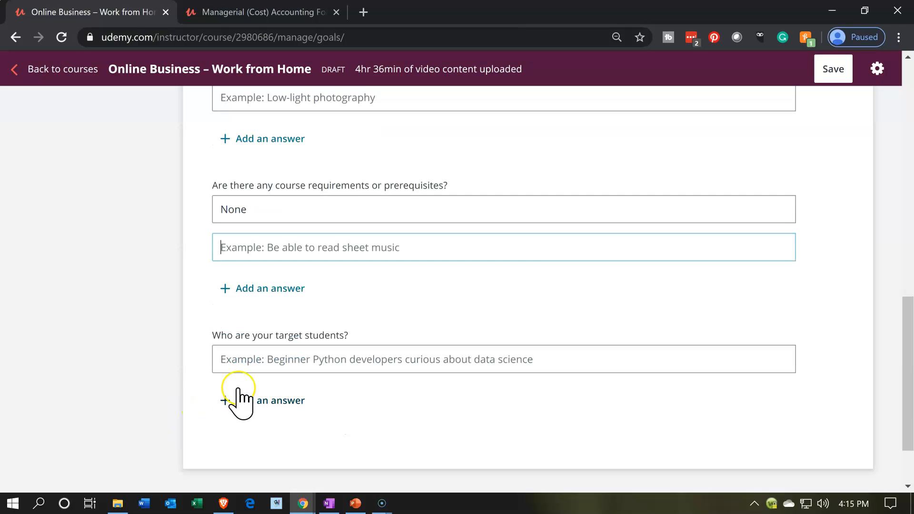
pyautogui.click(187, 359)
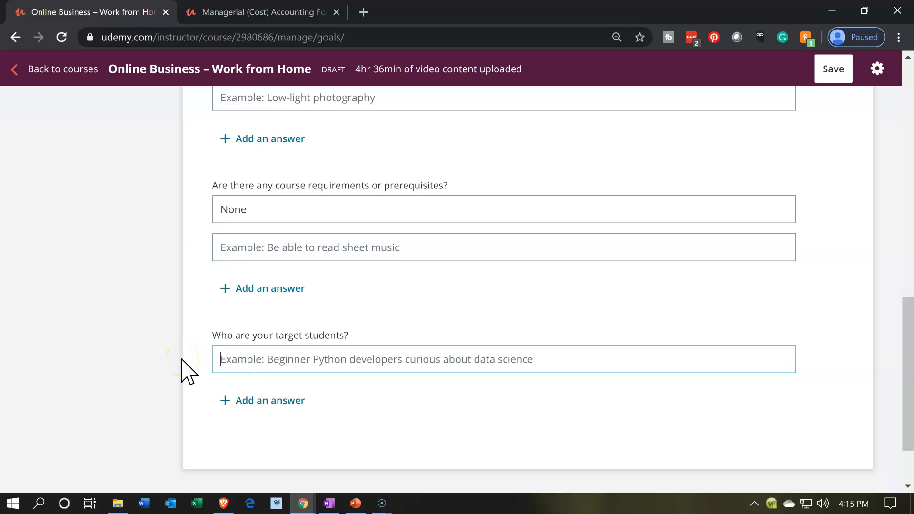
pyautogui.write('Any')
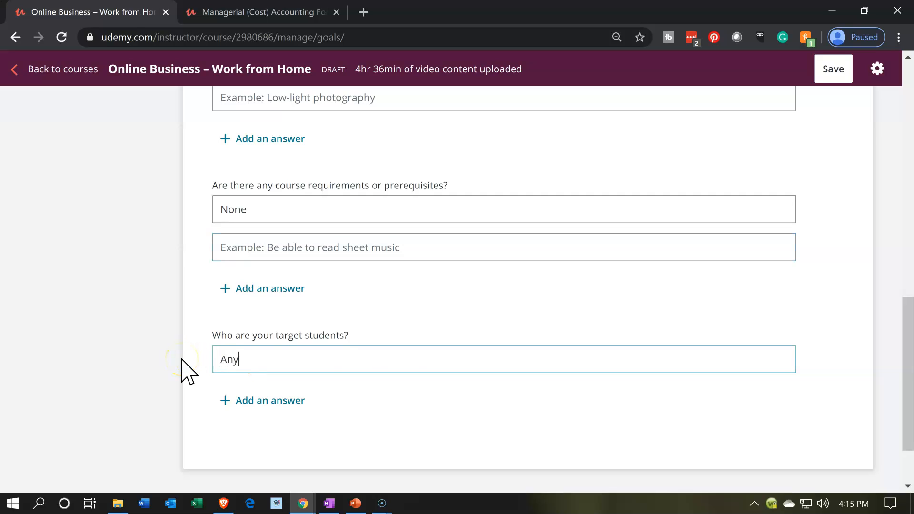
pyautogui.write('body who want to start a')
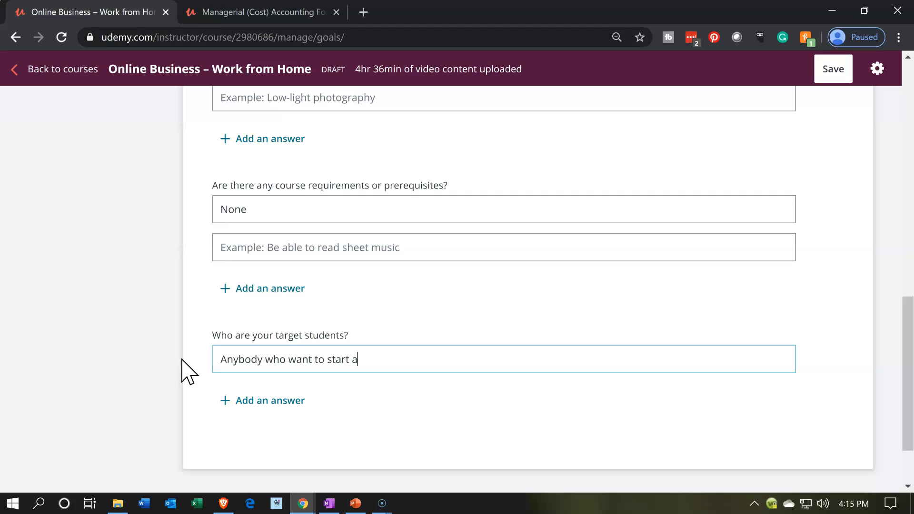
pyautogui.write('n online buine')
pyautogui.press('BackSpace')
pyautogui.press('BackSpace')
pyautogui.write('siness whether')
pyautogui.press('BackSpace')
pyautogui.press('BackSpace')
pyautogui.press('BackSpace')
pyautogui.press('BackSpace')
pyautogui.press('BackSpace')
pyautogui.press('BackSpace')
pyautogui.press('Return')
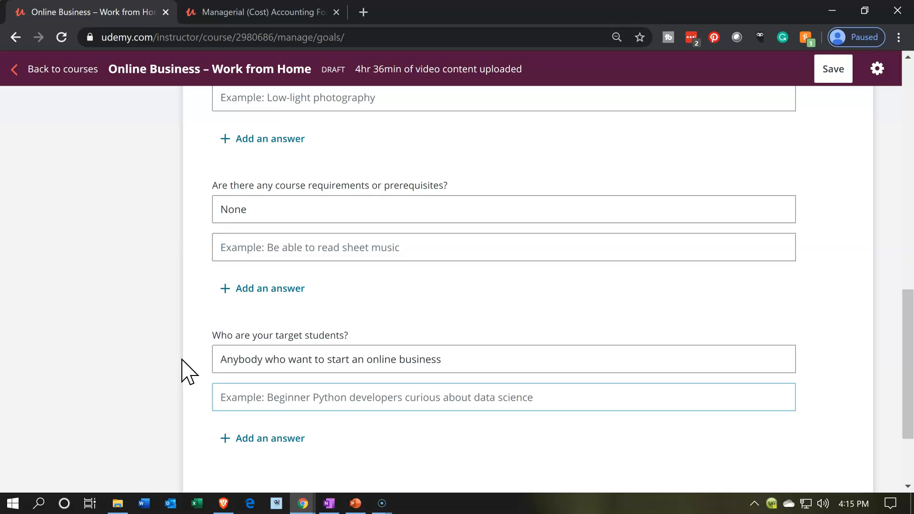
# Step: Save the completed Target your students answers and open the Course landing page section
pyautogui.click(831, 76)
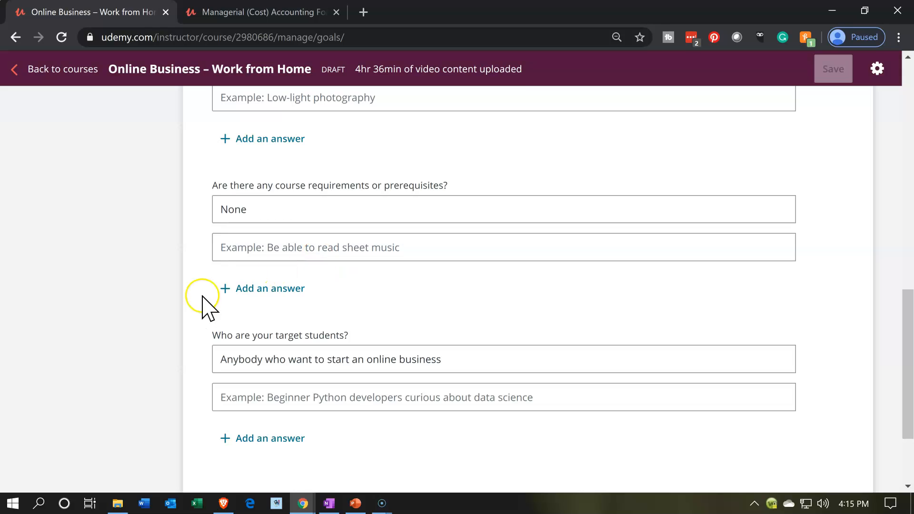
pyautogui.scroll(6, 153, 340)
pyautogui.scroll(5, 156, 341)
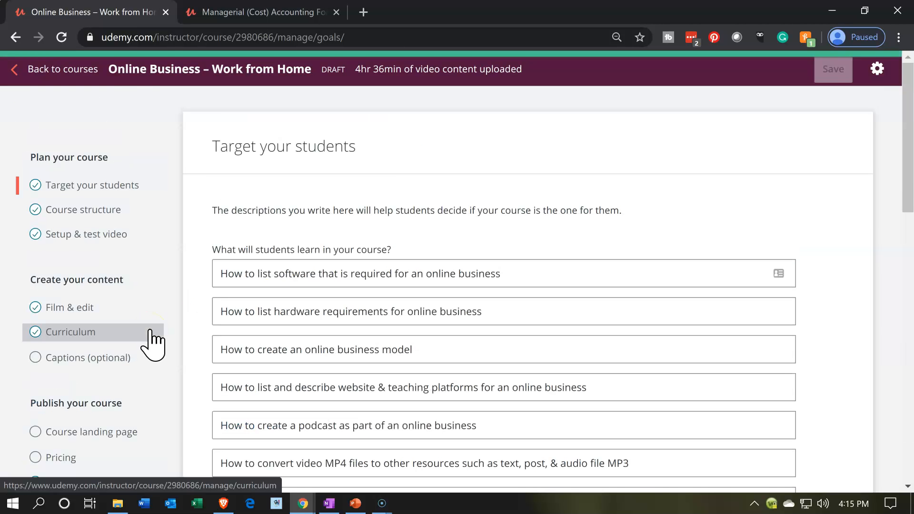
pyautogui.scroll(-15, 153, 340)
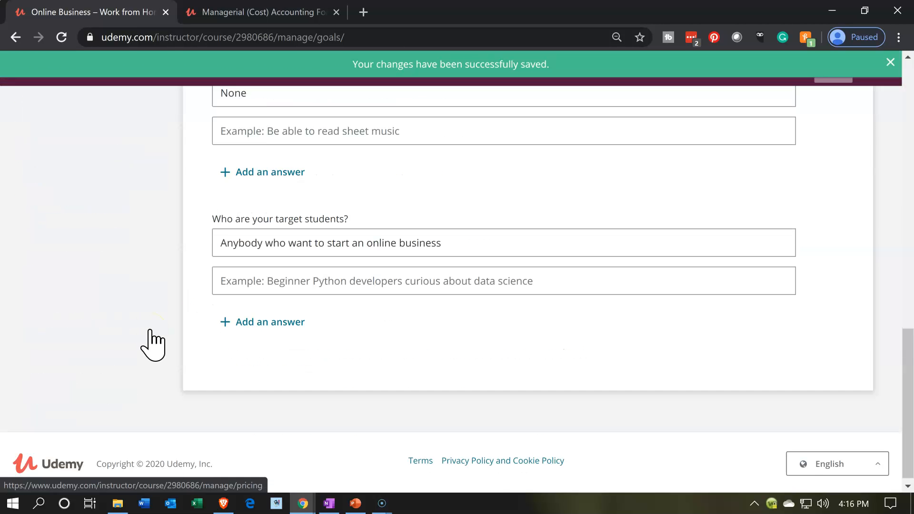
pyautogui.scroll(8, 153, 341)
pyautogui.scroll(8, 153, 341)
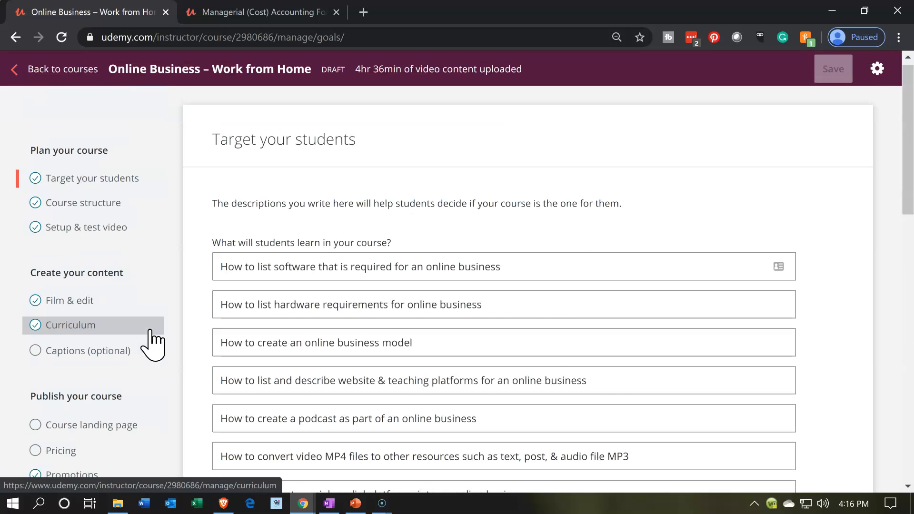
pyautogui.scroll(-2, 152, 342)
pyautogui.click(137, 351)
pyautogui.click(137, 355)
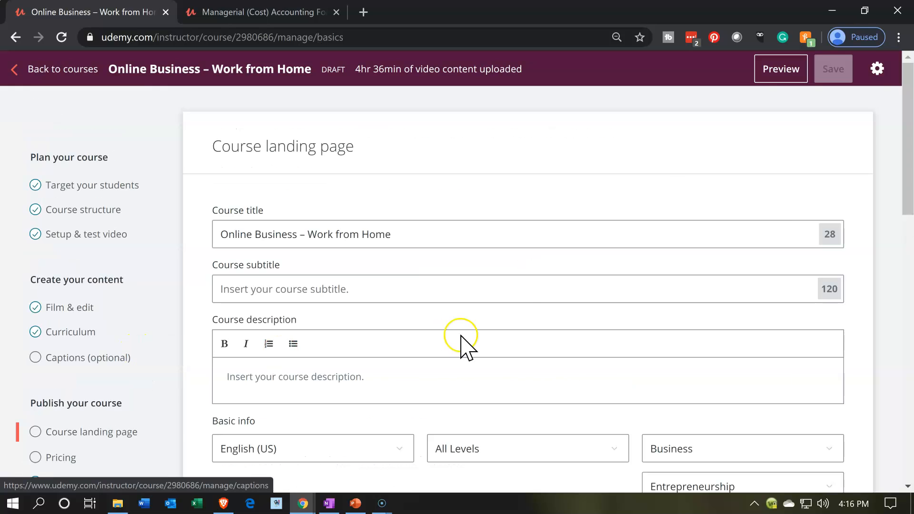
# Step: Preview the course as a guest and expand the full What you'll learn list
pyautogui.click(764, 81)
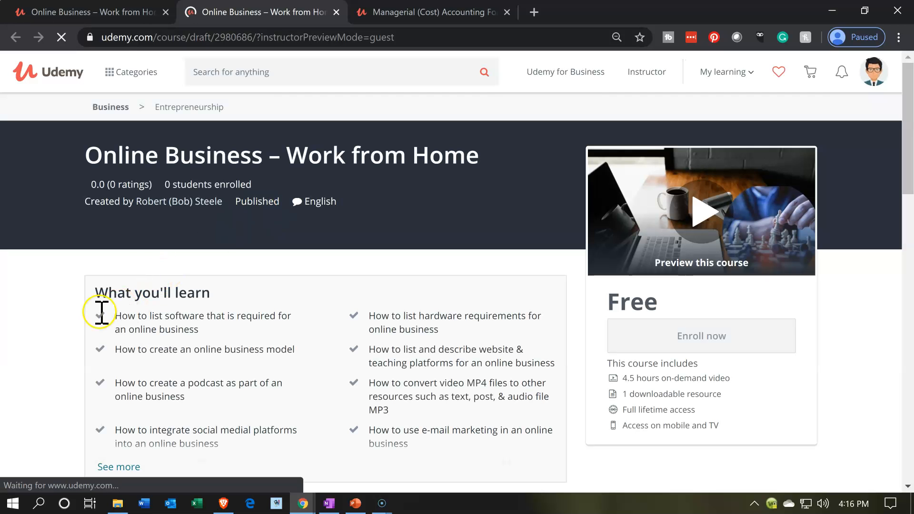
pyautogui.scroll(-1, 91, 319)
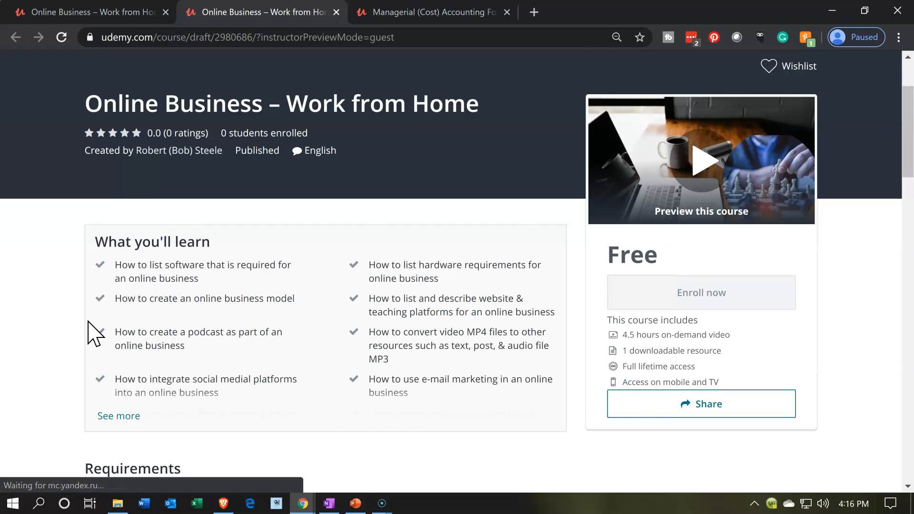
pyautogui.scroll(-1, 89, 323)
pyautogui.click(116, 345)
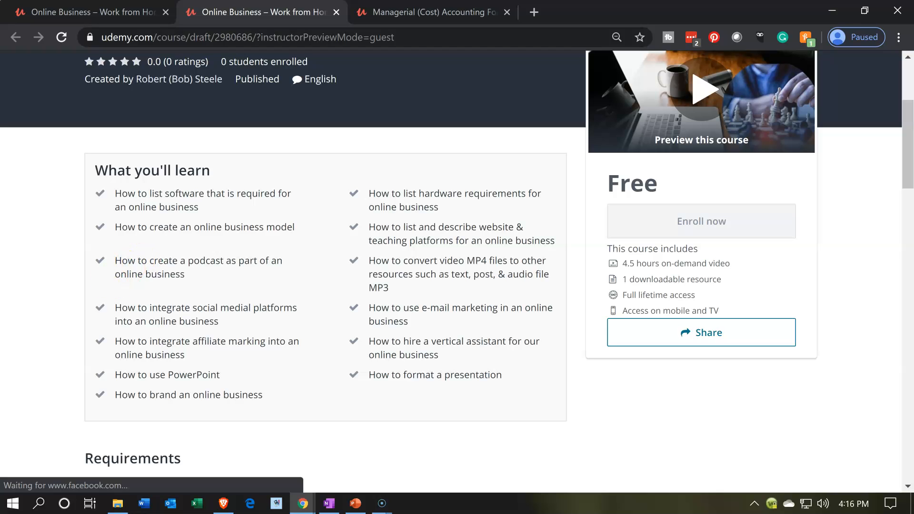
# Step: Examine the learning points, requirements and course content sections of the course preview
pyautogui.scroll(-2, 452, 267)
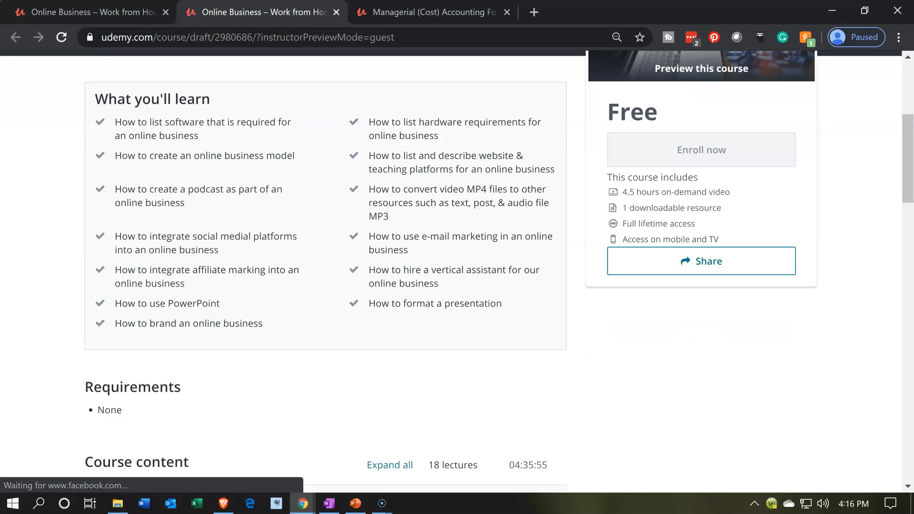
pyautogui.scroll(-4, 452, 267)
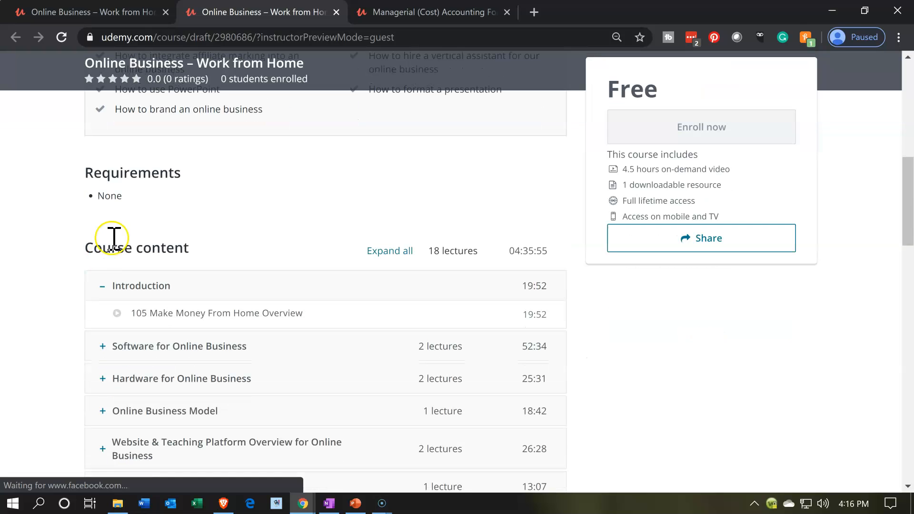
pyautogui.scroll(2, 67, 310)
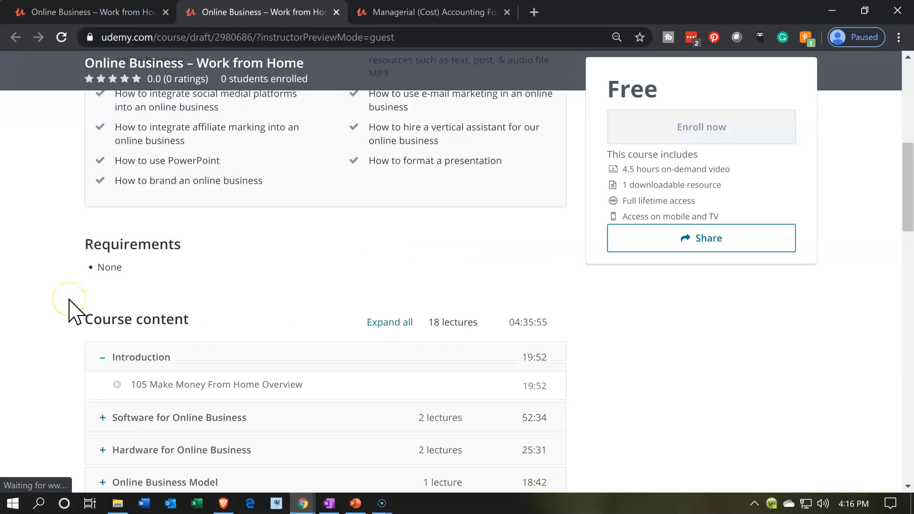
pyautogui.scroll(-7, 67, 311)
pyautogui.scroll(6, 69, 300)
pyautogui.scroll(-15, 69, 301)
pyautogui.scroll(6, 70, 300)
pyautogui.scroll(11, 69, 311)
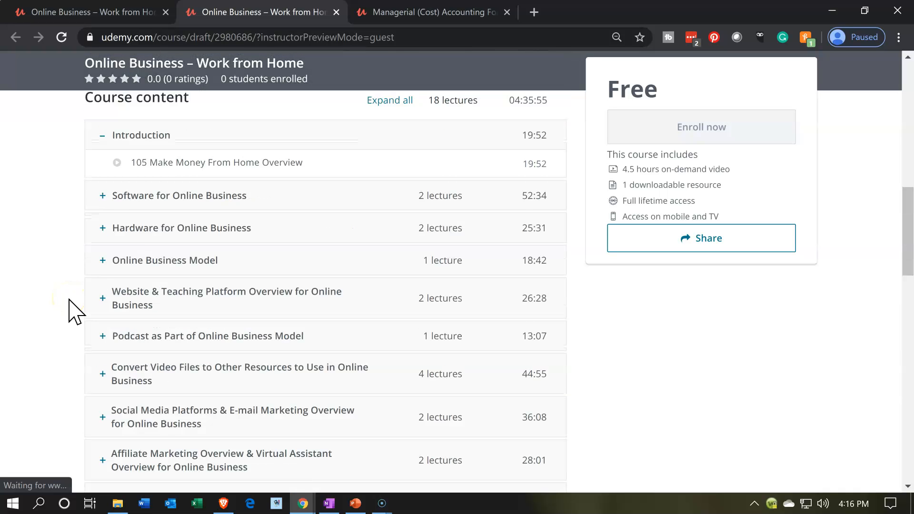
pyautogui.scroll(6, 70, 312)
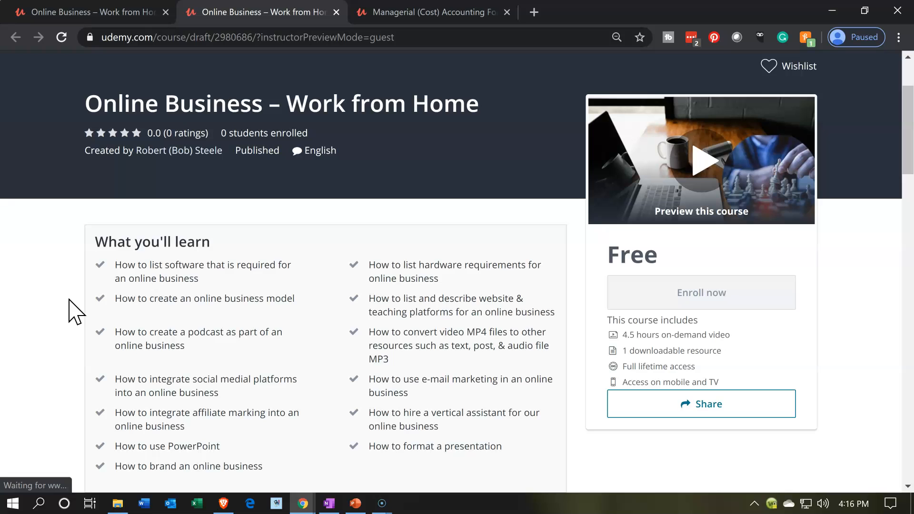
pyautogui.scroll(-5, 70, 300)
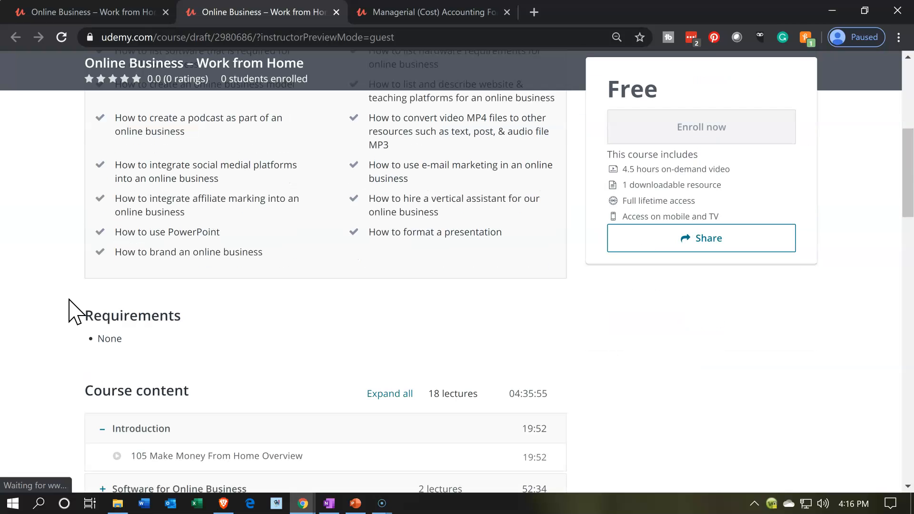
# Step: Return to the course landing page form and look over its subtitle, description, basic info and primary topic fields
pyautogui.click(102, 16)
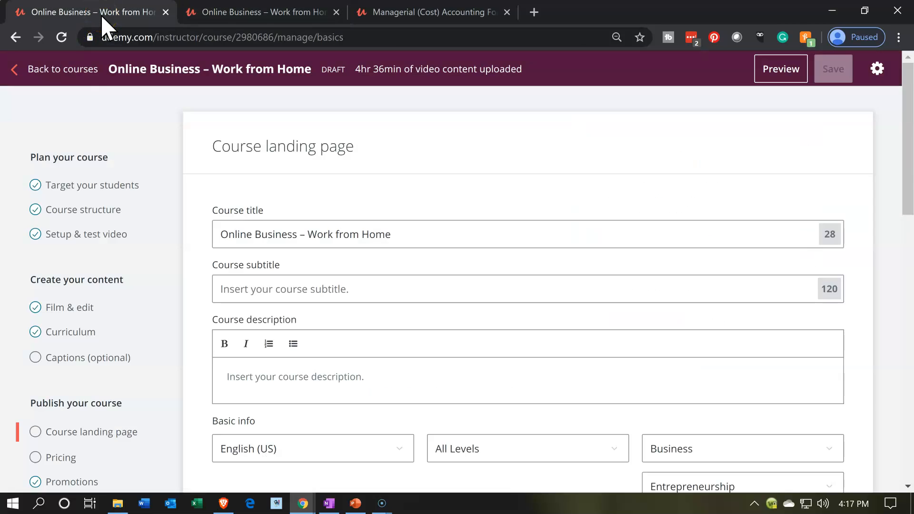
pyautogui.scroll(-2, 92, 405)
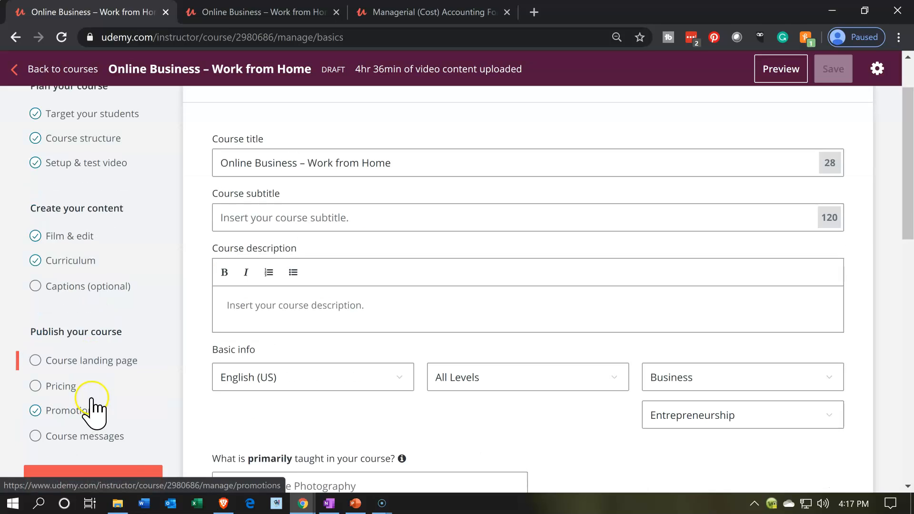
pyautogui.click(232, 225)
pyautogui.click(229, 328)
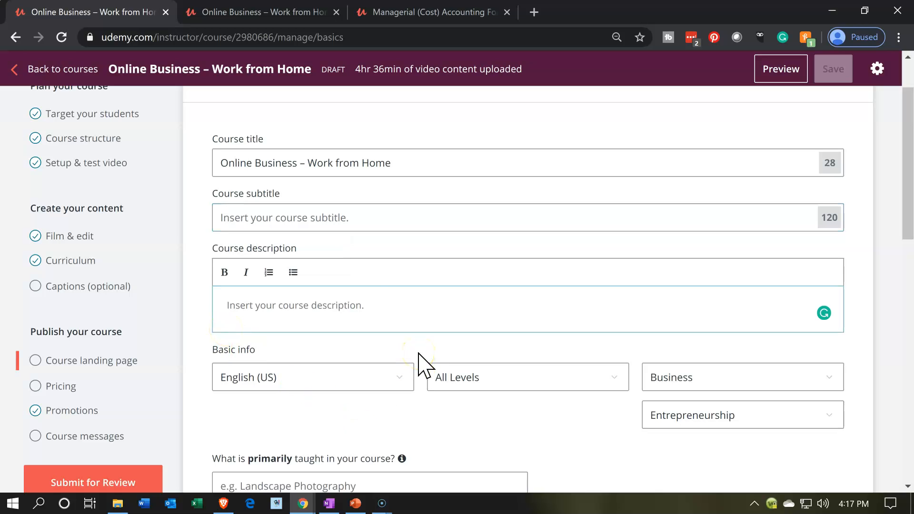
pyautogui.scroll(-1, 419, 355)
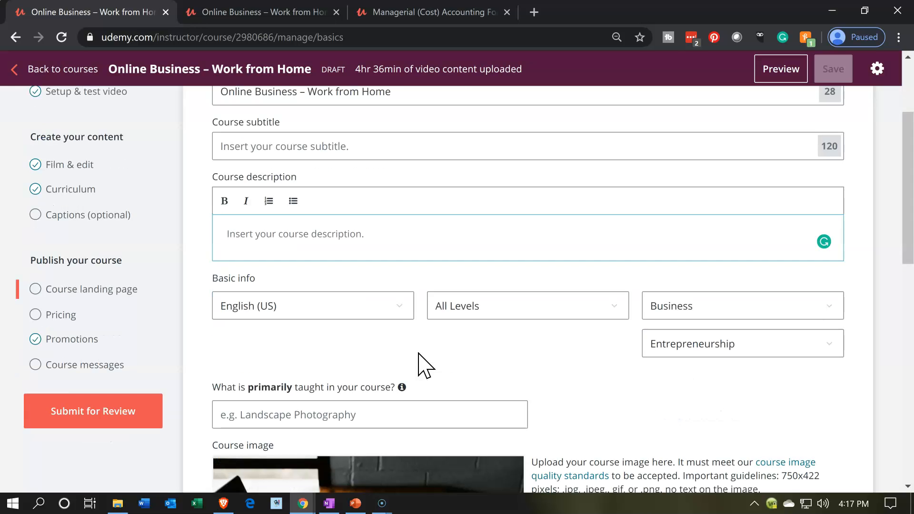
pyautogui.click(421, 402)
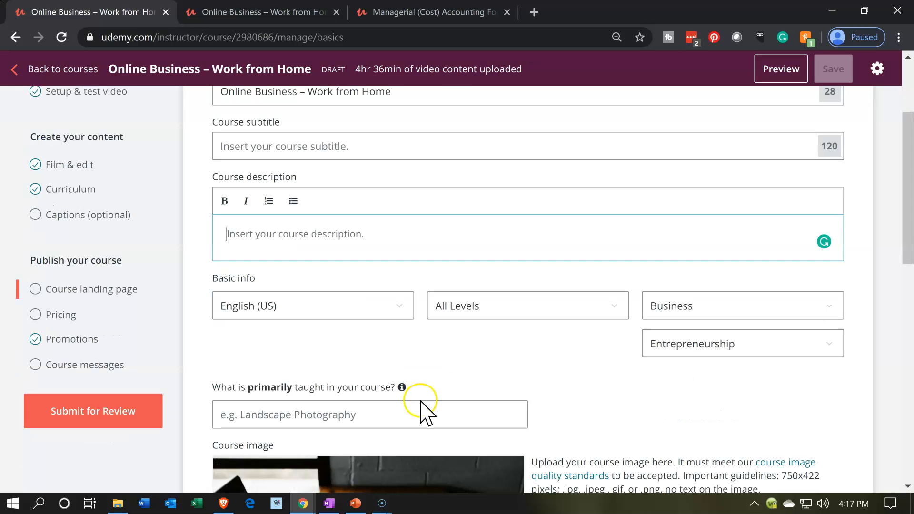